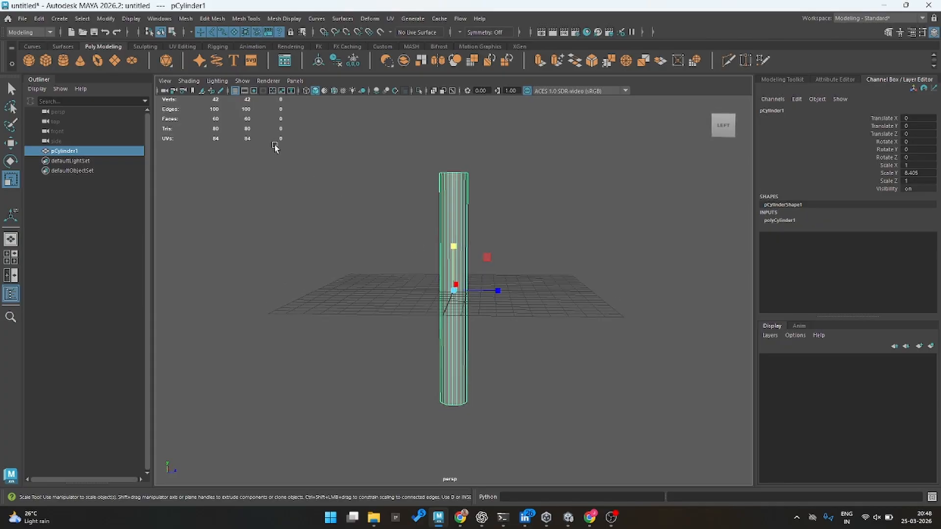
Hide the viewport grid and stretch the cylinder vertically to a Scale Y of about 11.9
left_click(236, 91)
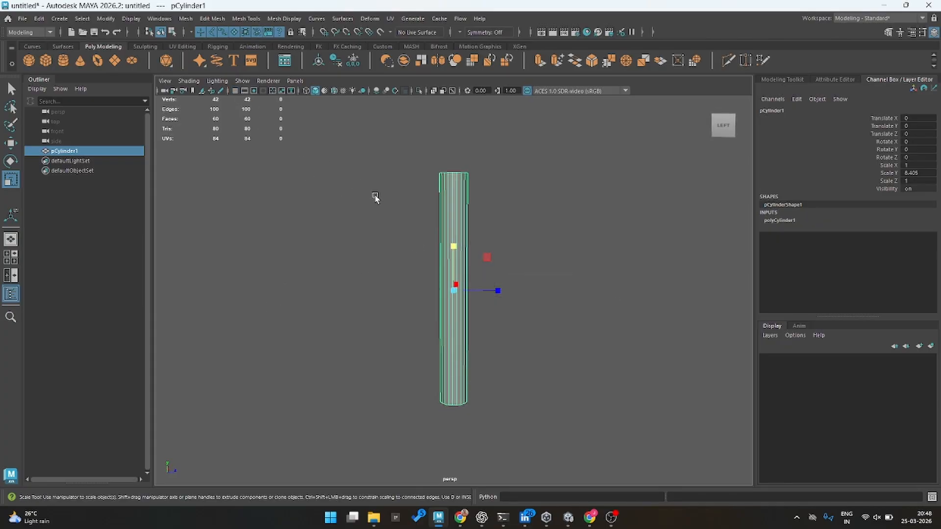
mouse_move(453, 247)
left_mouse_down()
mouse_move(450, 216)
mouse_move(454, 232)
left_mouse_up()
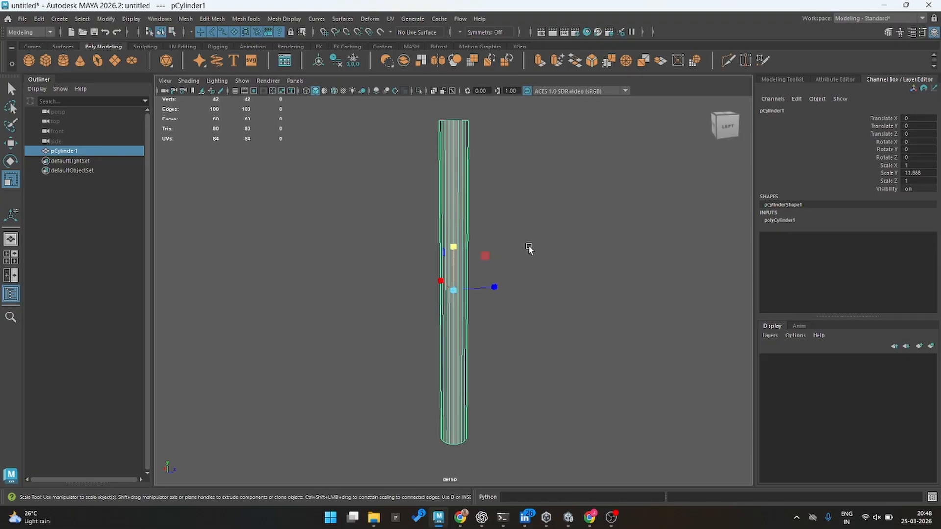
Round the cylinder's top by bevelling its rim edge loop in side view with a fraction of 1 and 5 segments
left_click_drag(529, 248, 632, 374)
middle_click_drag(540, 381, 557, 220, "alt")
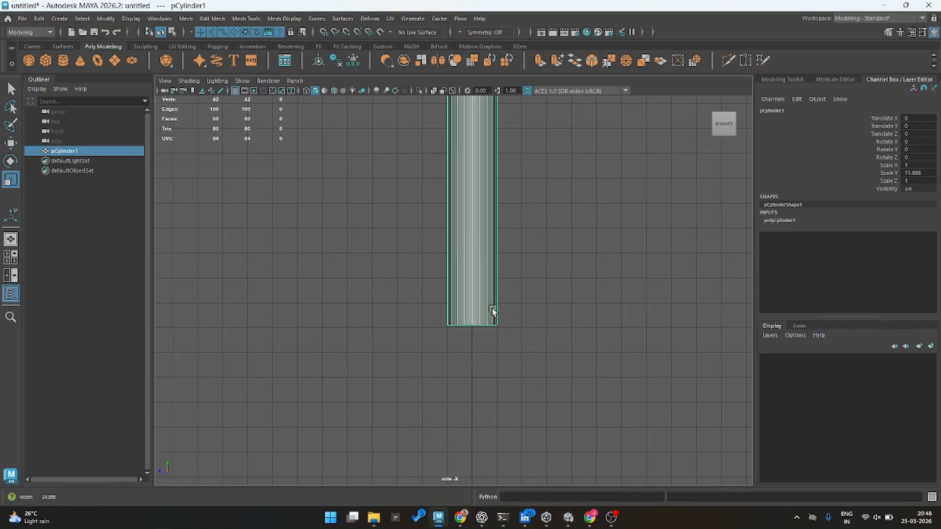
right_click_drag(493, 313, 544, 344, "alt")
middle_click_drag(545, 342, 523, 480, "alt")
middle_click_drag(504, 235, 499, 470, "alt")
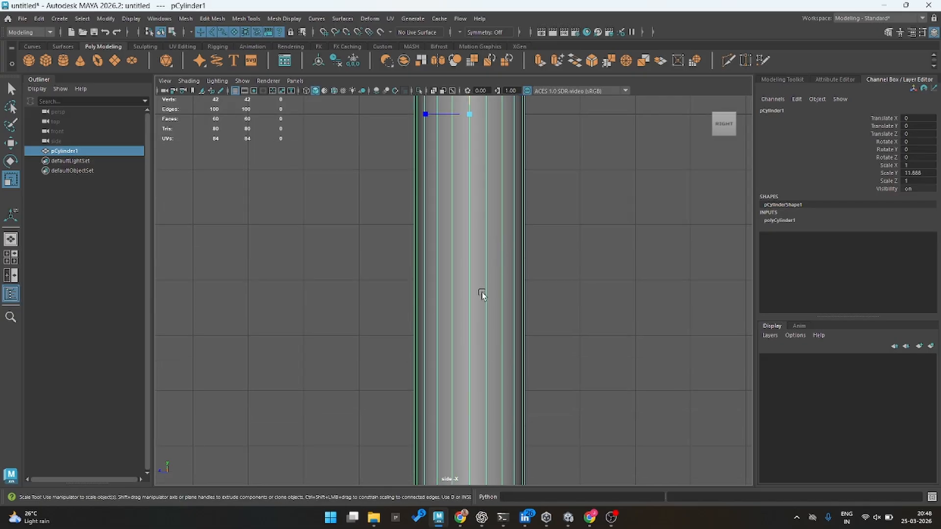
right_click_drag(460, 277, 349, 311, "alt")
middle_click_drag(421, 248, 462, 463, "alt")
mouse_move(388, 430)
right_mouse_down("alt")
mouse_move(411, 428)
mouse_move(394, 424)
right_mouse_up("alt")
middle_click_drag(455, 296, 481, 469, "alt")
middle_click_drag(518, 331, 384, 315, "alt")
right_click_drag(385, 315, 510, 360, "alt")
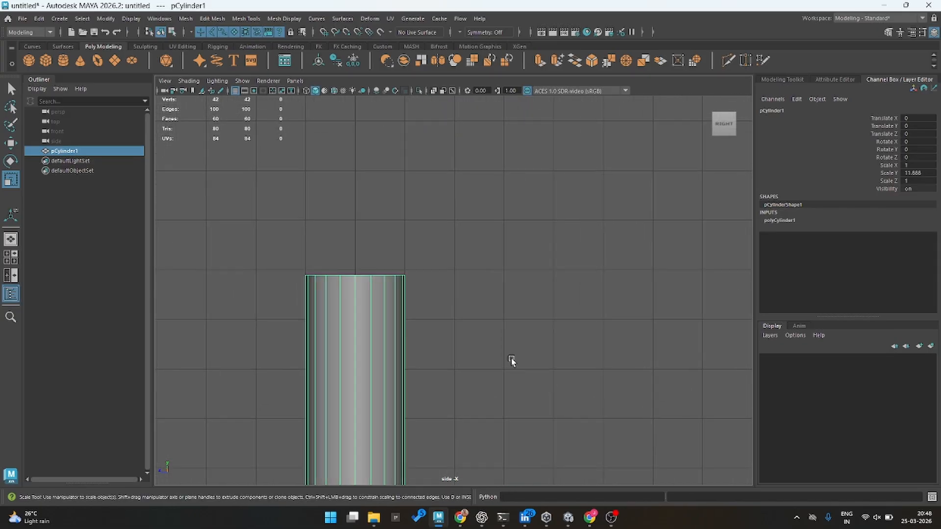
middle_click_drag(399, 306, 533, 324, "alt")
right_click_drag(533, 323, 743, 370, "alt")
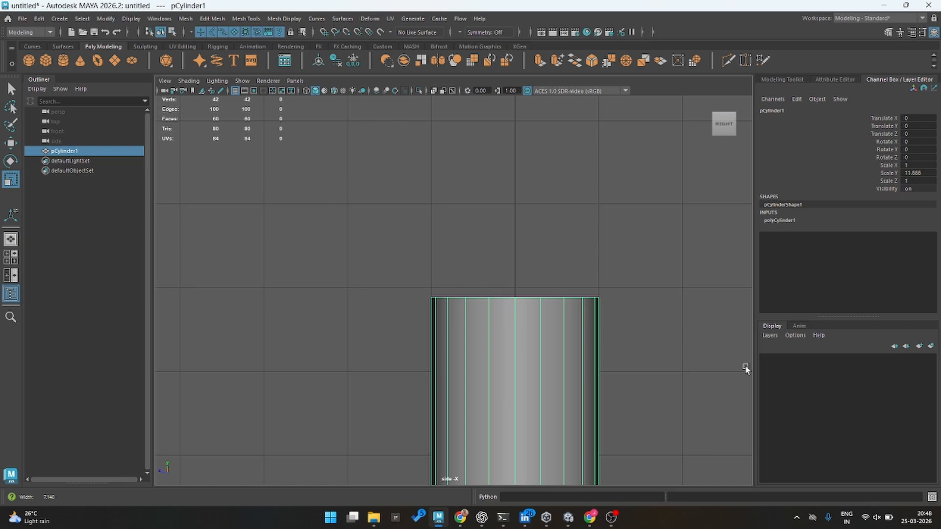
right_click(527, 286)
left_click(539, 197)
double_click(505, 301)
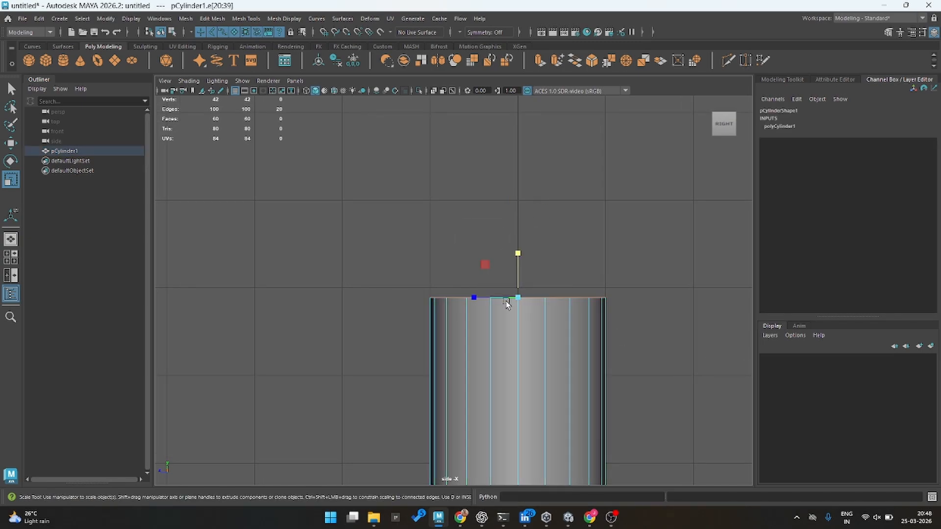
key("ctrl+b")
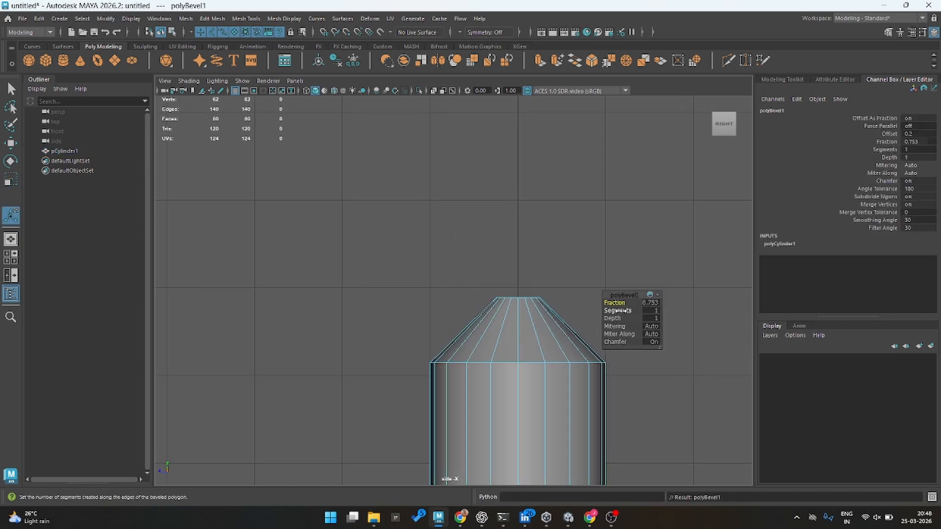
mouse_move(618, 311)
left_mouse_down()
mouse_move(635, 307)
mouse_move(612, 300)
mouse_move(625, 300)
mouse_move(624, 310)
left_mouse_up()
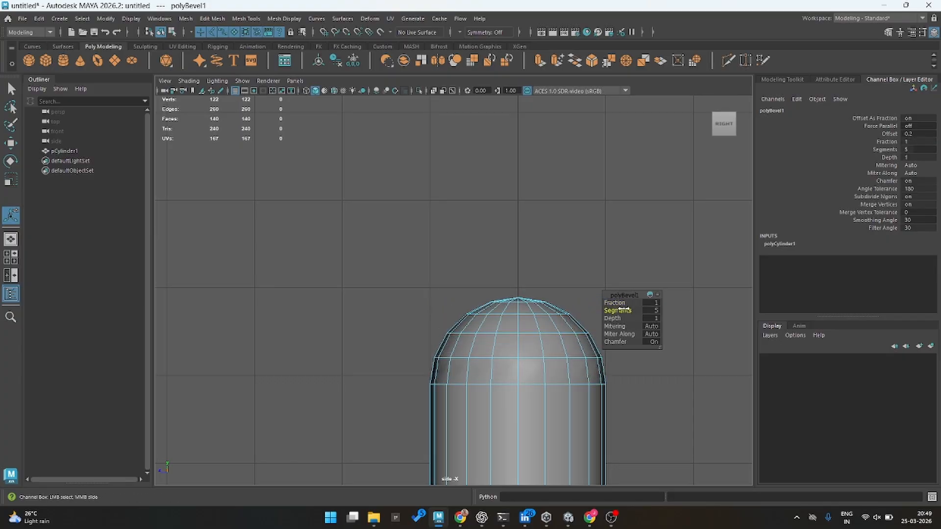
left_click(579, 267)
right_click_drag(521, 316, 594, 208)
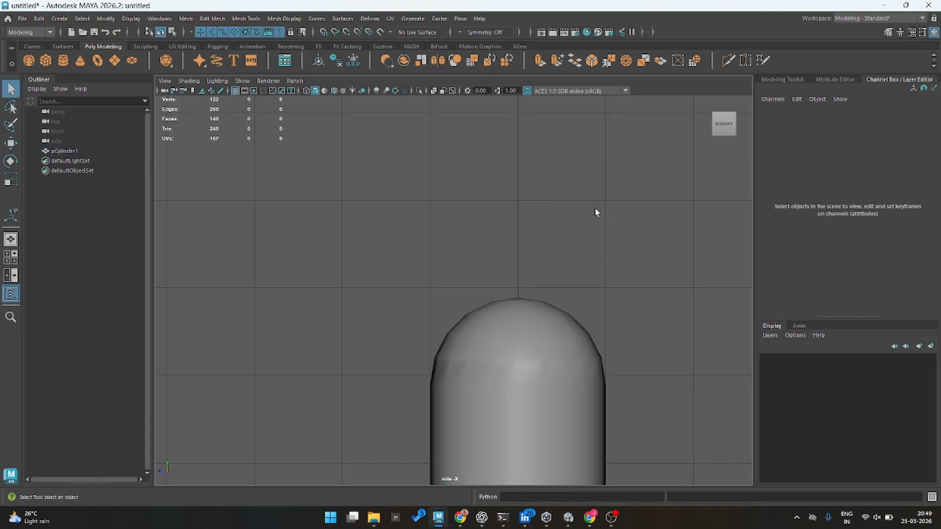
Try to shorten the cylinder by raising its bottom rim edge loop in side view, and undo the move
key("space")
key("space")
left_click_drag(541, 231, 480, 216, "alt")
right_click_drag(500, 263, 530, 248, "alt")
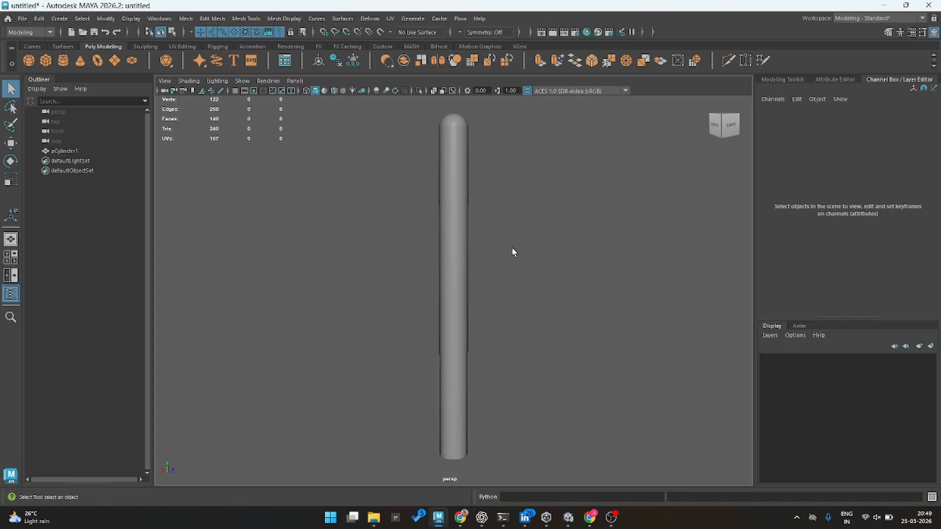
key("space")
key("space")
scroll(469, 327, "down", 3)
middle_click_drag(469, 327, 464, 93, "alt")
middle_click_drag(506, 284, 350, 190, "alt")
scroll(380, 248, "down", 3)
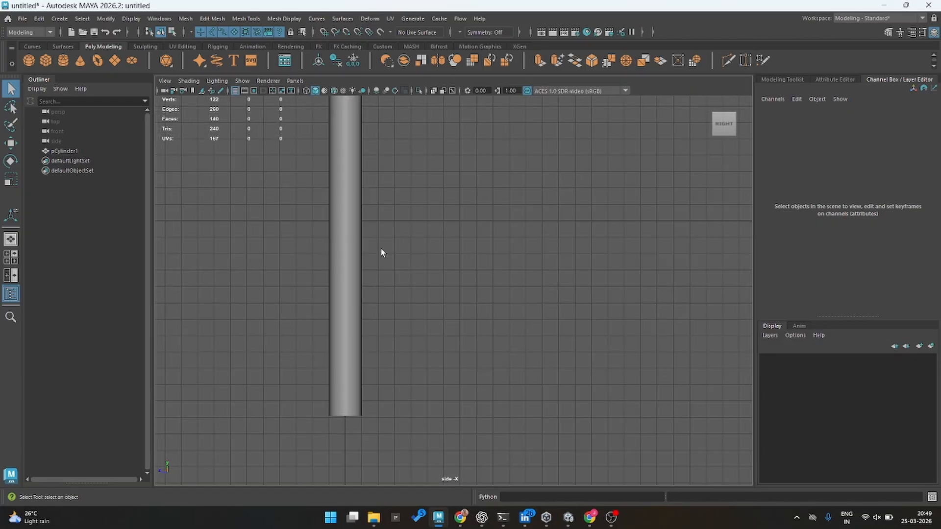
right_click_drag(431, 269, 466, 264, "alt")
middle_click_drag(472, 241, 642, 107, "alt")
right_click_drag(426, 230, 568, 260, "alt")
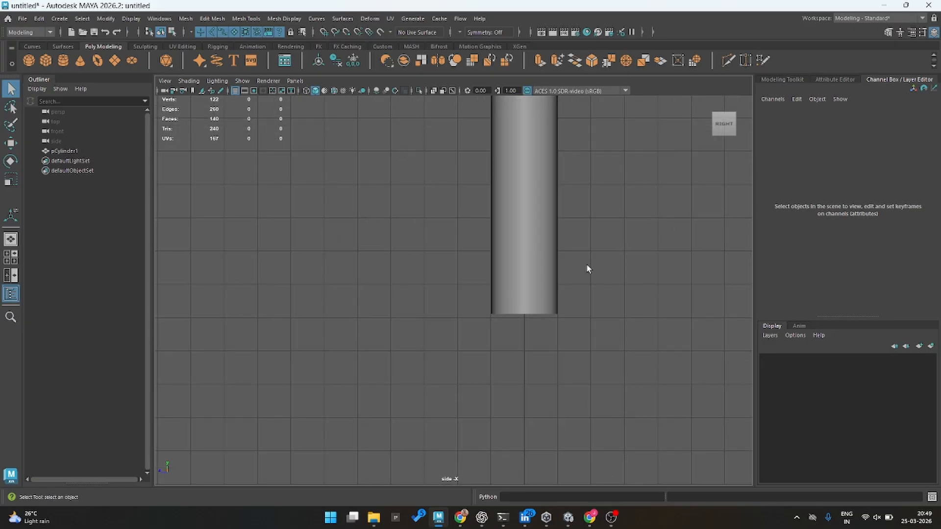
middle_click_drag(587, 265, 454, 293, "alt")
right_click_drag(416, 283, 469, 253, "alt")
right_click(468, 249)
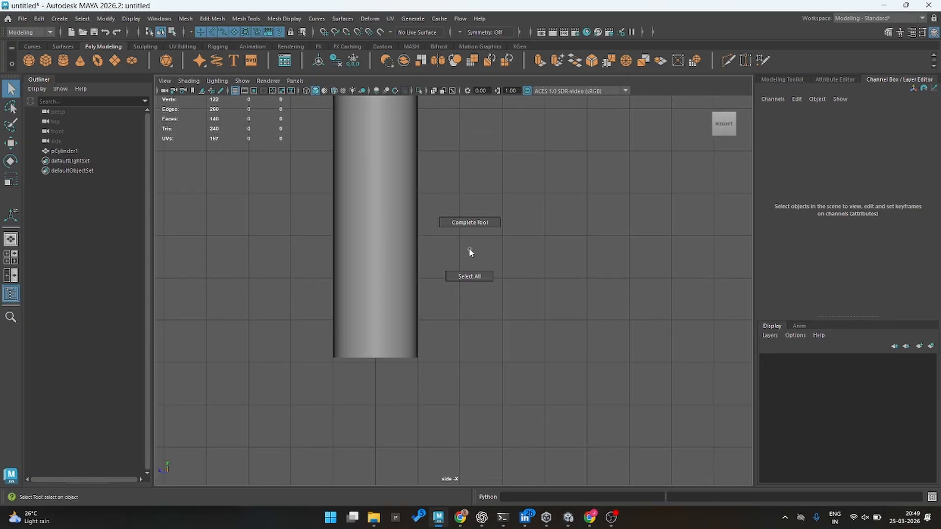
left_click(468, 222)
left_click(346, 266)
right_click_drag(382, 225, 396, 197)
left_click(373, 349)
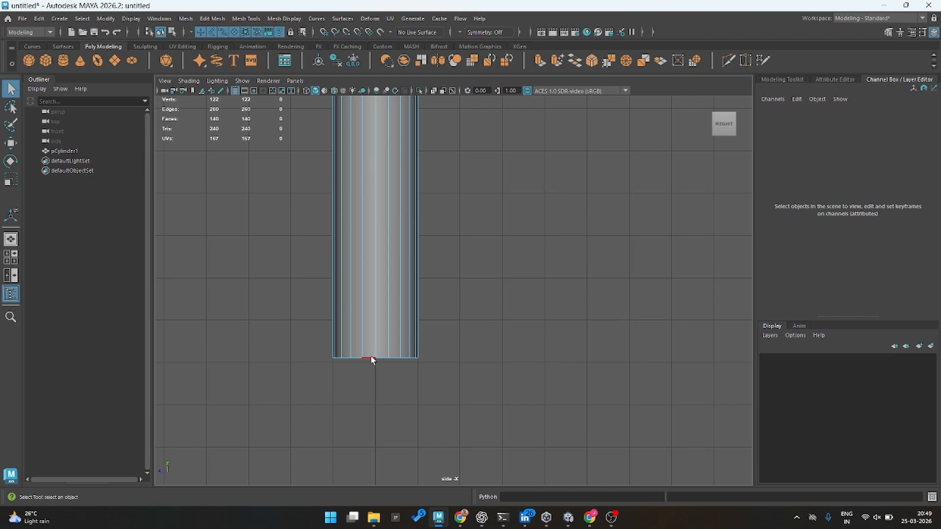
double_click(373, 357)
right_click_drag(370, 319, 441, 331, "alt")
key("f")
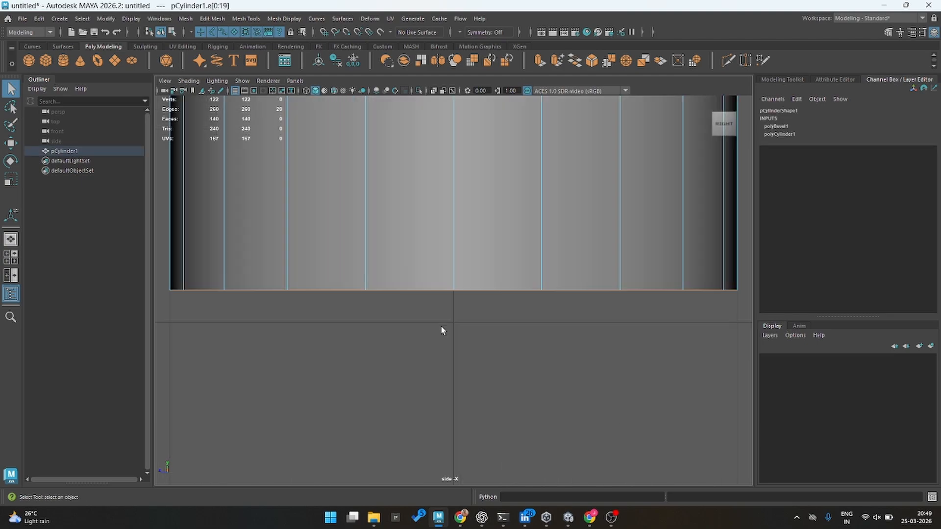
key("w")
scroll(460, 288, "down", 5)
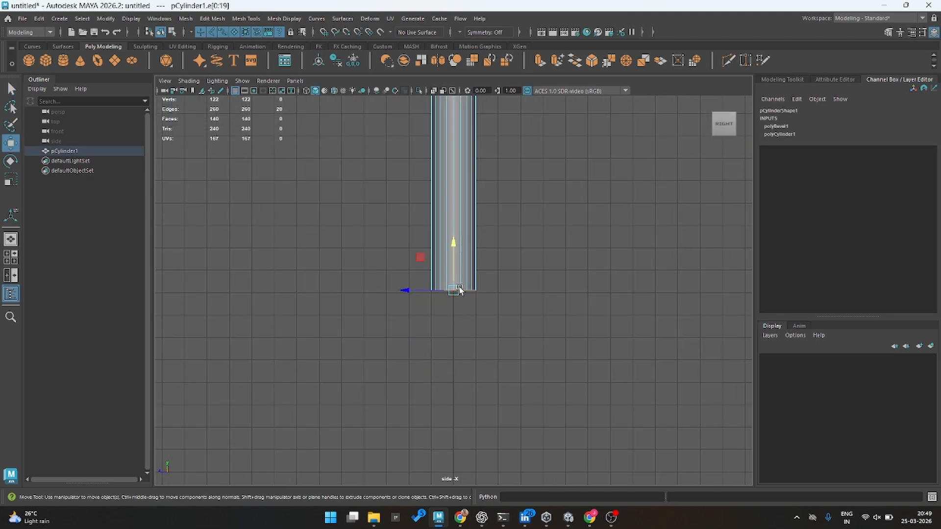
left_click_drag(453, 253, 456, 204)
key("ctrl+z")
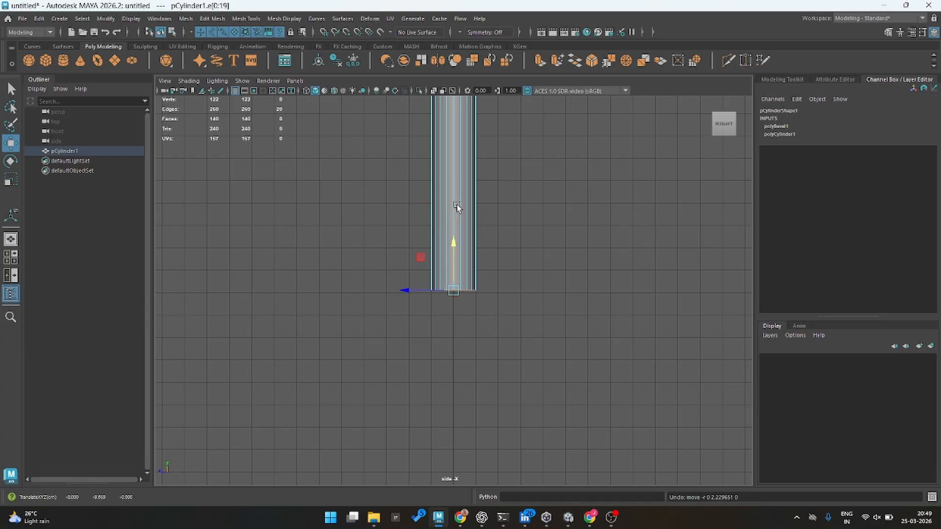
Shorten the cylinder by raising all of its bottom vertices, including the cap centre, to about Y -10
right_click(479, 225)
left_click(432, 226)
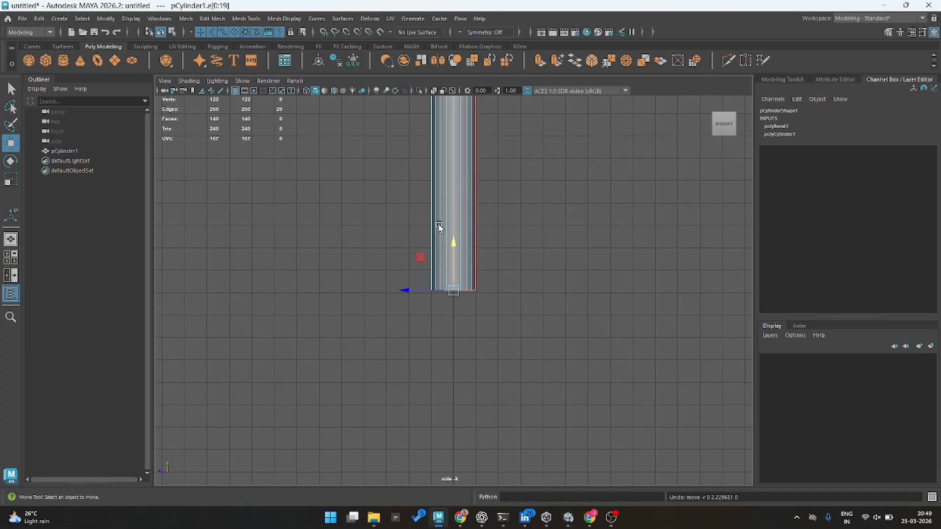
left_click_drag(405, 269, 509, 293)
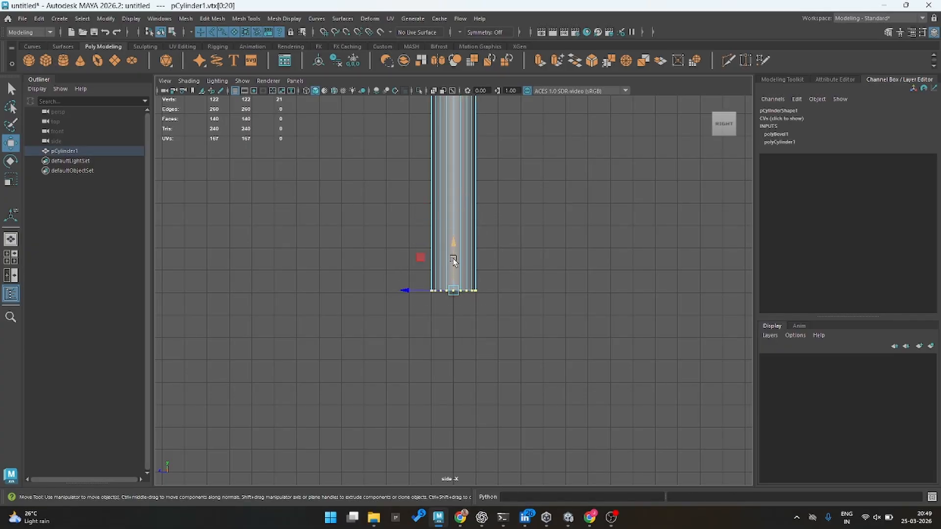
left_click_drag(453, 258, 457, 216)
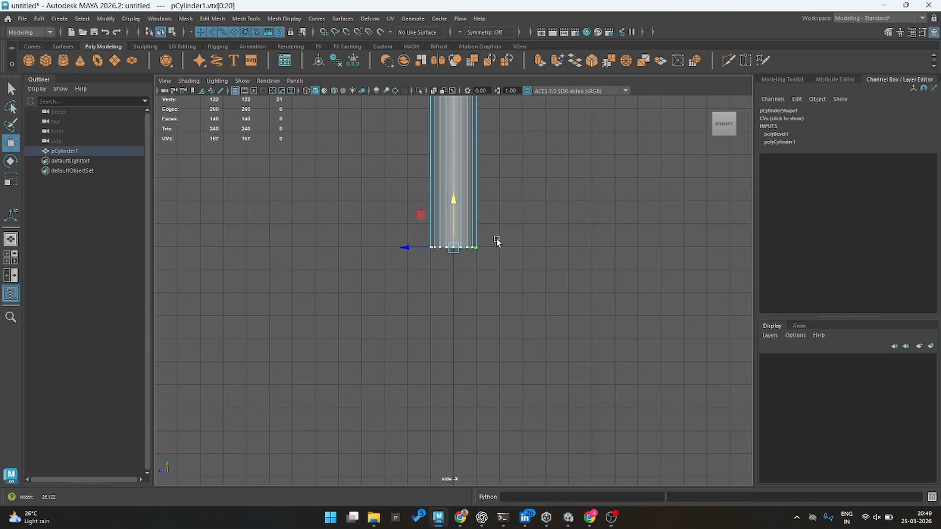
Try to extrude the selected bottom vertices, and undo the extrusion
right_click_drag(496, 239, 677, 278, "alt")
middle_click_drag(498, 228, 509, 352, "alt")
right_click_drag(493, 248, 607, 274, "alt")
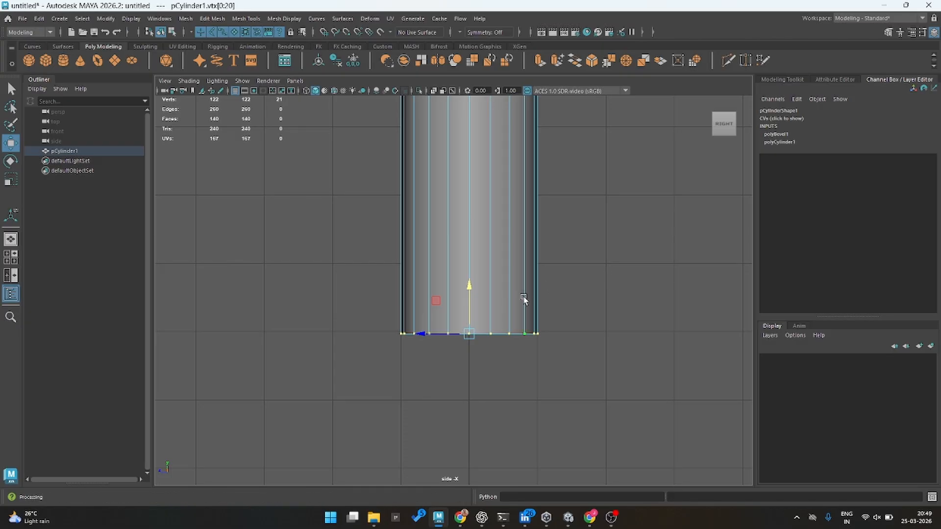
key("ctrl+e")
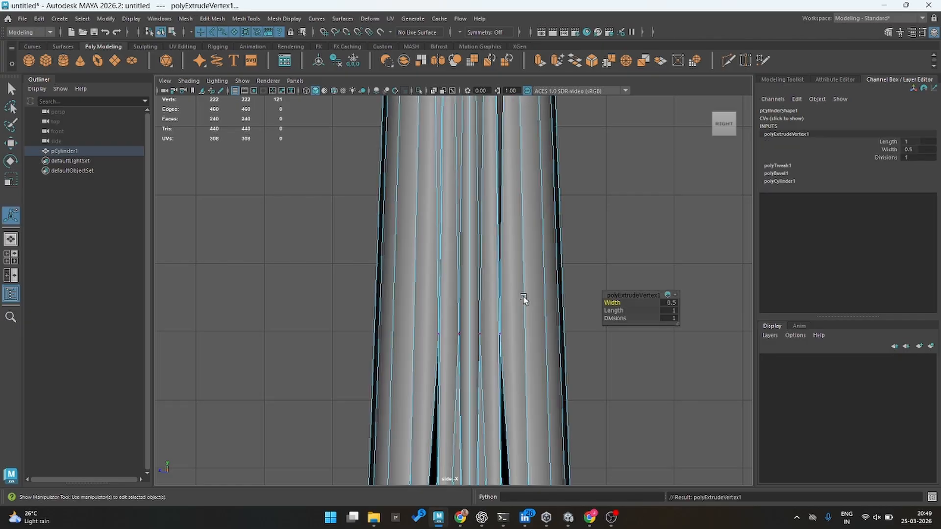
key("ctrl+z")
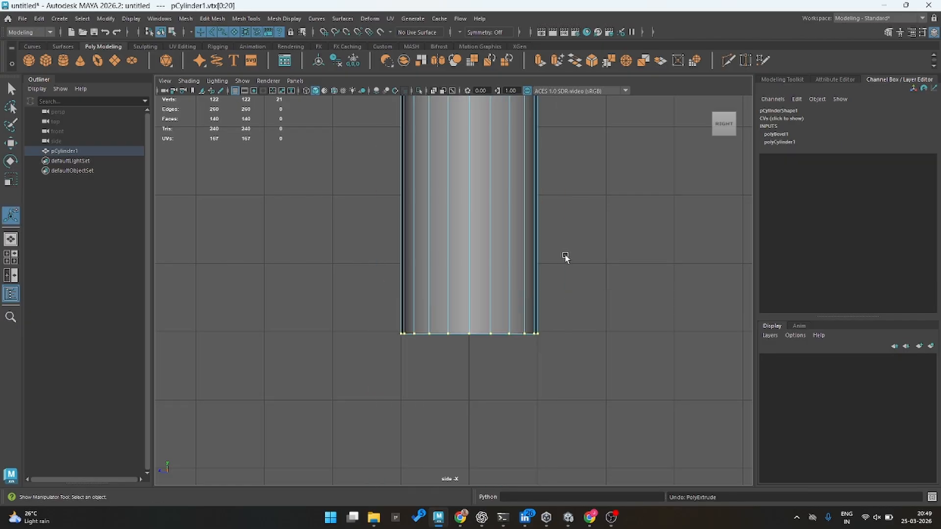
Try to extrude the bottom rim edge loop, and undo the extrusion
right_click_drag(588, 226, 597, 192)
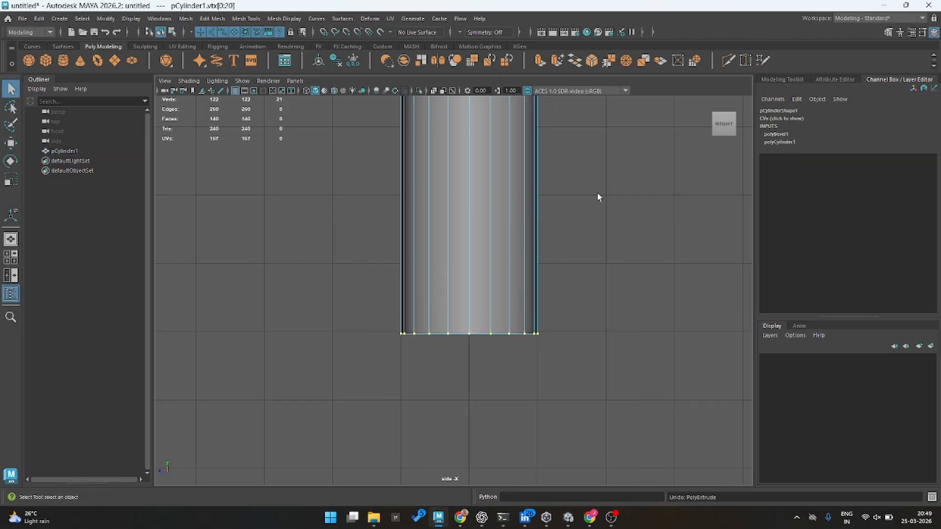
double_click(496, 330)
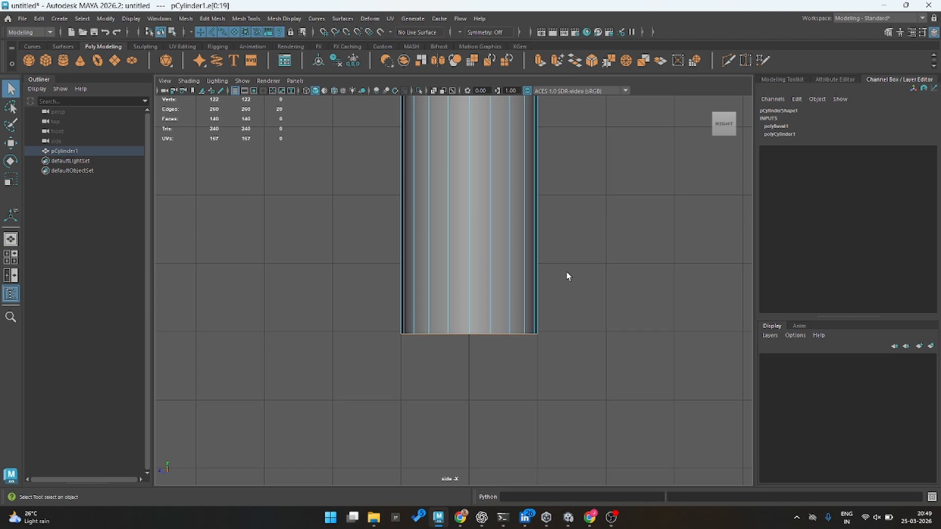
key("ctrl+e")
key("space")
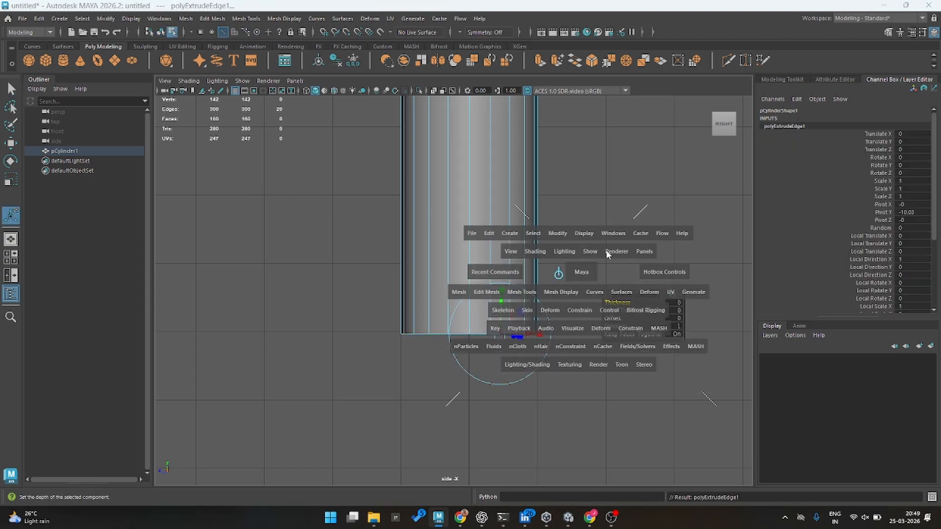
key("space")
middle_click_drag(568, 273, 535, 192, "alt")
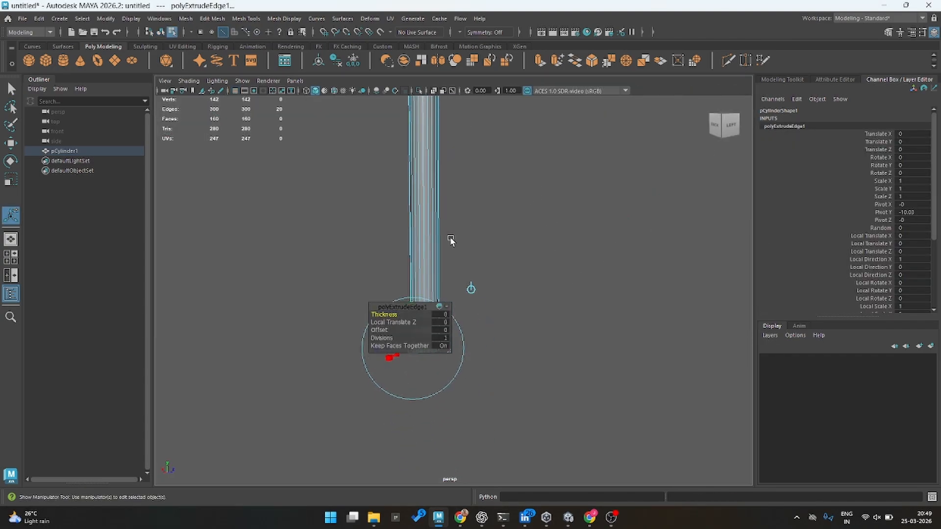
right_click_drag(450, 237, 544, 256, "alt")
left_click_drag(544, 257, 574, 210, "alt")
mouse_move(522, 326)
left_mouse_down()
mouse_move(528, 350)
mouse_move(527, 340)
left_mouse_up()
key("ctrl+z")
key("ctrl+z")
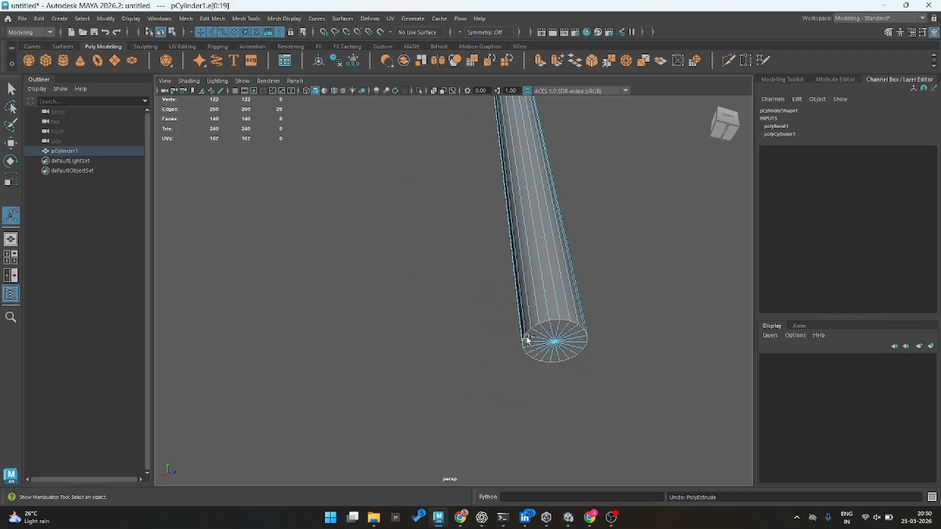
Extrude the cylinder's bottom cap faces downward with a local Z translation of about 0.52
right_click_drag(650, 226, 650, 255)
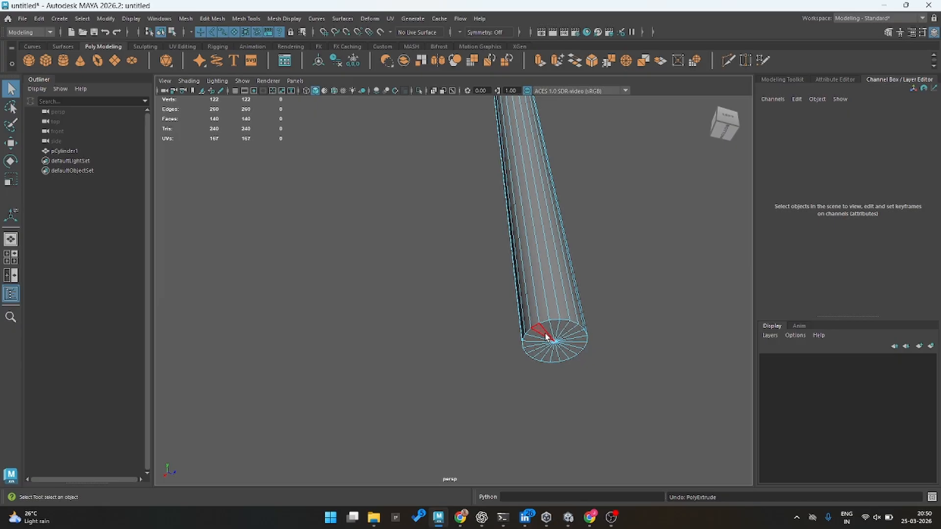
mouse_move(545, 334)
left_mouse_down()
mouse_move(554, 332)
mouse_move(558, 353)
mouse_move(542, 337)
mouse_move(544, 372)
left_mouse_up()
key("ctrl+e")
left_click_drag(520, 311, 554, 341, "alt")
middle_click_drag(554, 340, 524, 271, "alt")
left_click_drag(479, 246, 470, 273, "alt")
scroll(576, 307, "up", 4)
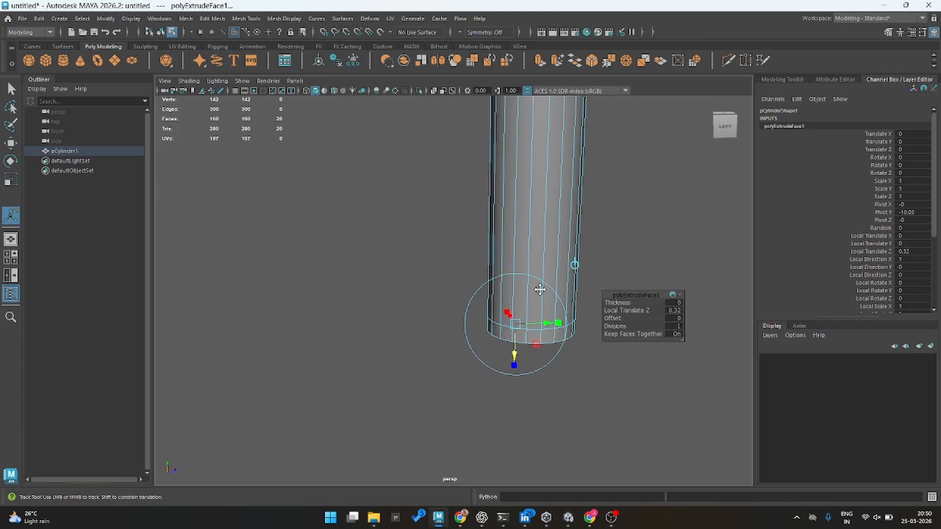
middle_click_drag(540, 289, 498, 286, "alt")
scroll(435, 235, "up", 4)
left_click_drag(477, 249, 469, 277, "alt")
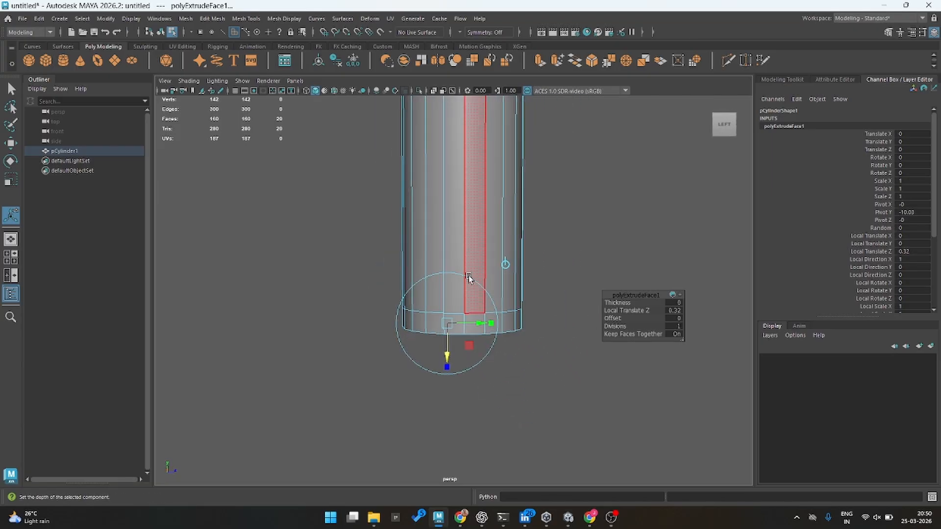
left_click_drag(447, 349, 473, 346)
Scale the extruded bottom faces outward into a flared collar and raise them to about Y -10.39
key("r")
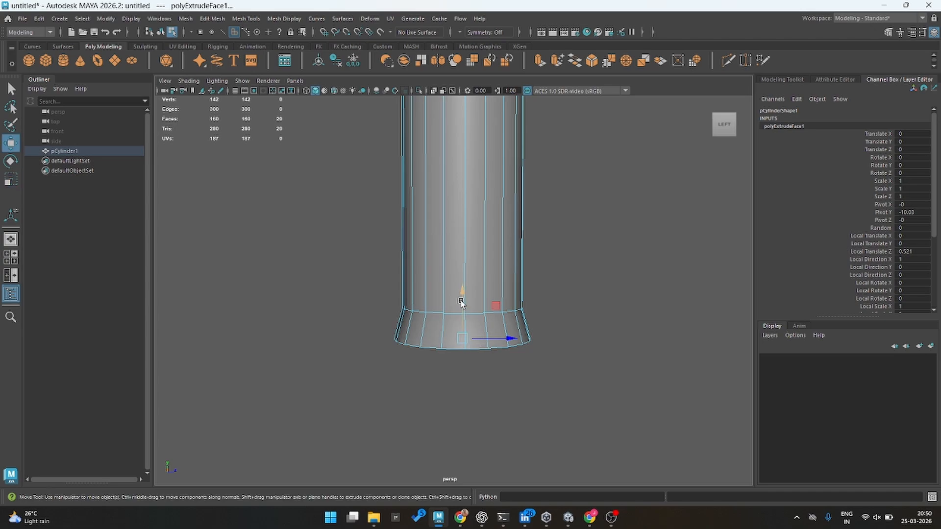
key("w")
left_click_drag(461, 302, 461, 293)
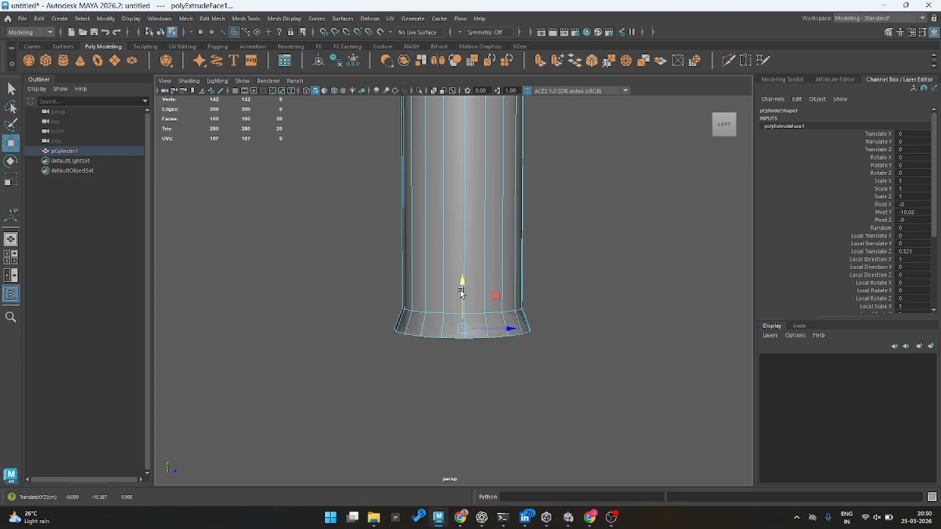
Extrude the flared bottom faces downward again by about 0.17 to form a straight lip
key("ctrl+e")
left_click_drag(445, 354, 449, 363)
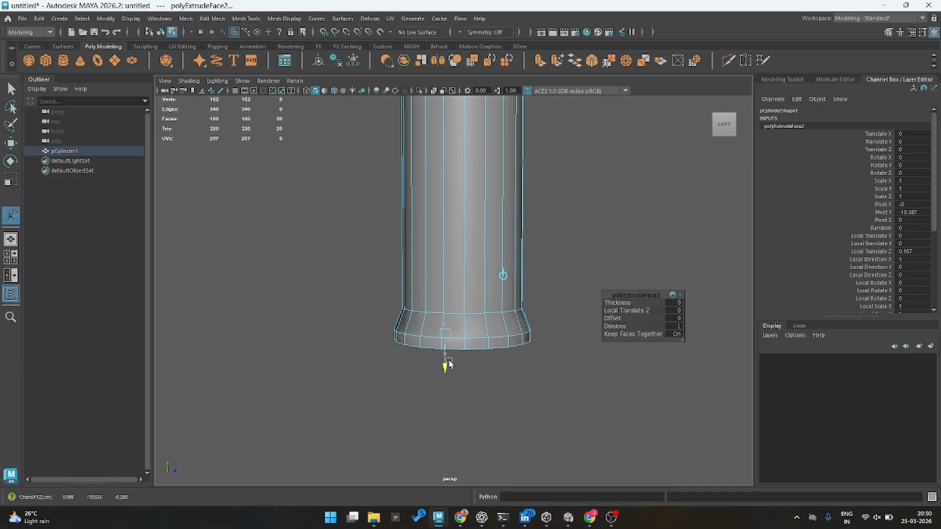
Extrude the collar's bottom faces straight down twice, by about 0.21 and about 0.1, undoing the trial scaling
left_click_drag(449, 363, 467, 348)
key("ctrl+e")
key("r")
key("ctrl+z")
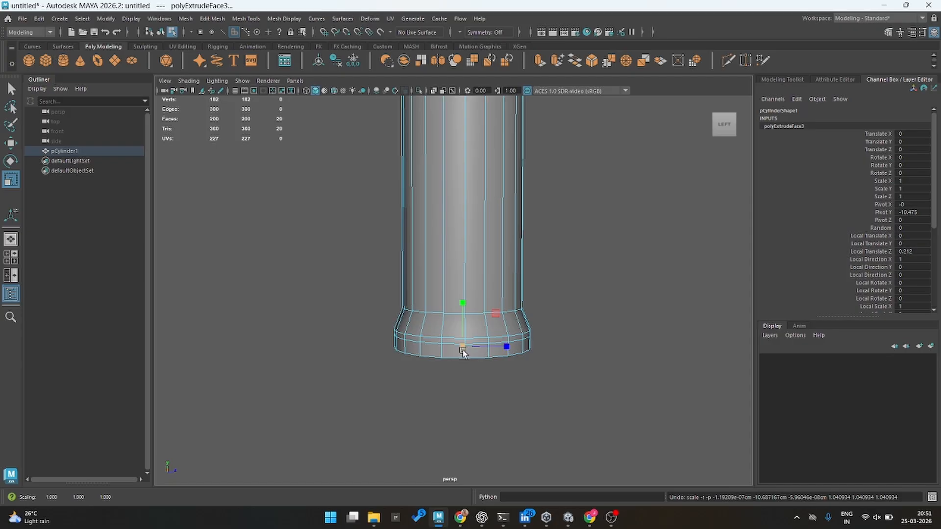
key("ctrl+e")
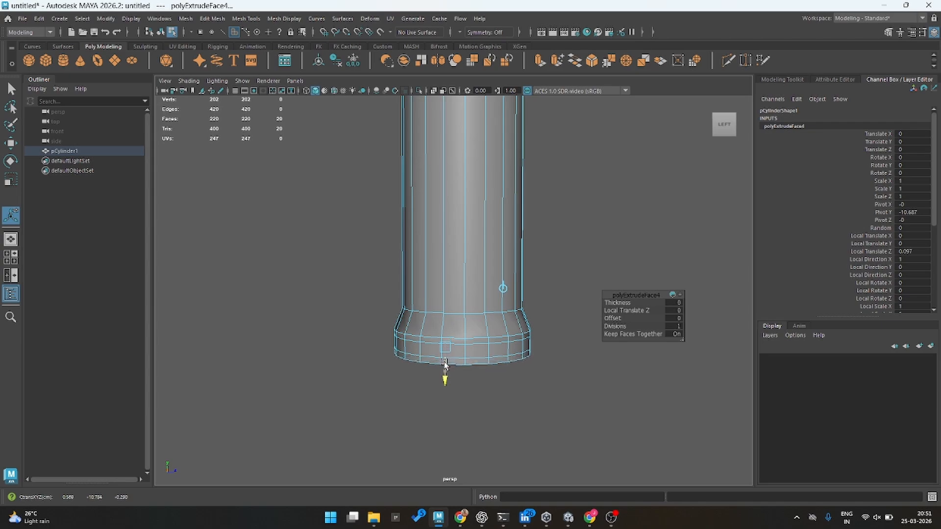
Extrude the collar's bottom faces down about 0.25, scale them slightly inward, and extrude them again by about 0.2
key("ctrl+e")
mouse_move(446, 363)
left_mouse_down()
mouse_move(445, 380)
mouse_move(455, 372)
left_mouse_up()
key("r")
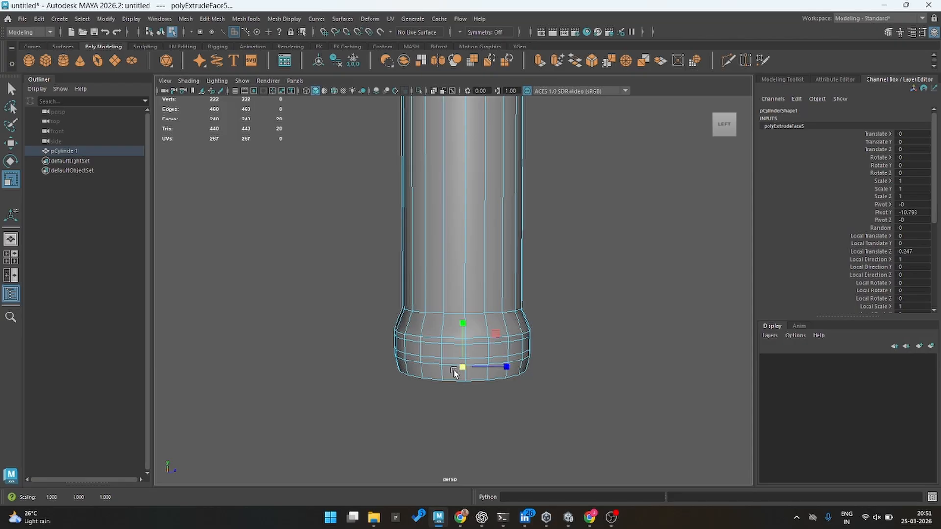
key("ctrl+e")
left_click_drag(446, 388, 447, 399)
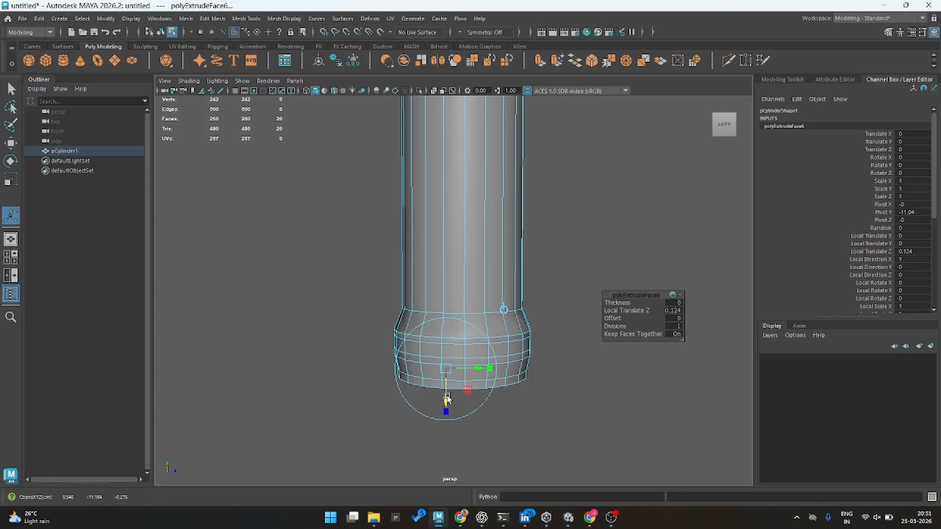
left_click_drag(447, 400, 447, 403)
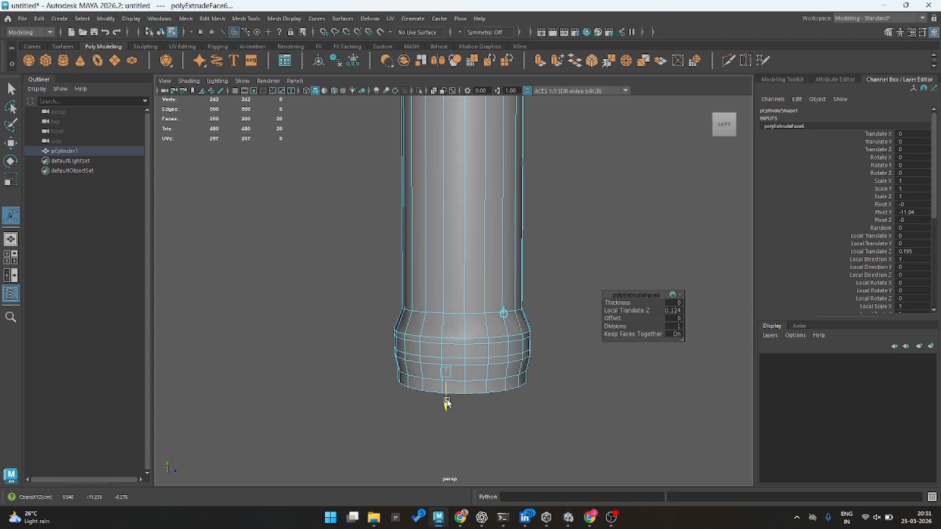
left_click_drag(447, 403, 450, 425)
Extrude the bottom faces downward four more times, scaling them alternately outward and inward to form ring-shaped ridges
key("ctrl+e")
key("r")
key("w")
key("ctrl+e")
key("r")
key("ctrl+e")
key("r")
key("ctrl+e")
key("r")
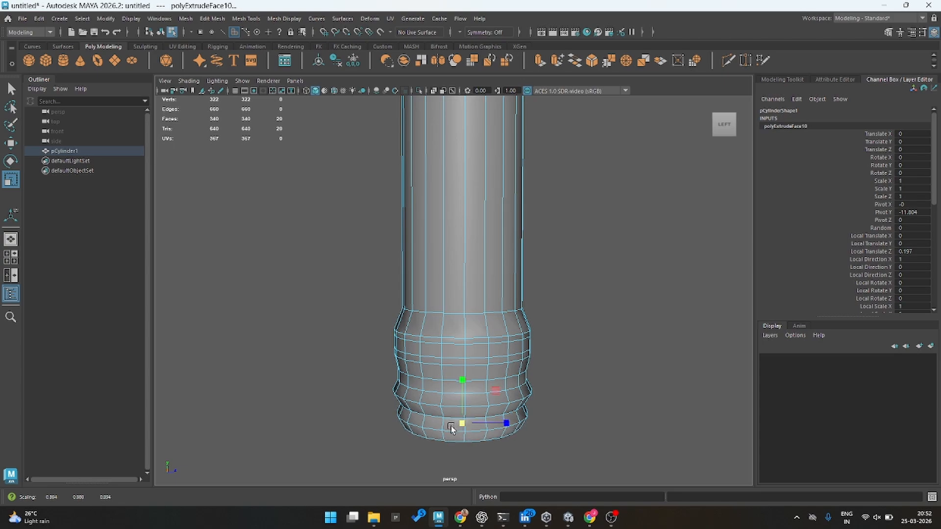
Extrude the bottom faces twice more, the last by about 0.19, scaling them out and in to form another ridge
middle_click_drag(463, 423, 471, 339, "alt")
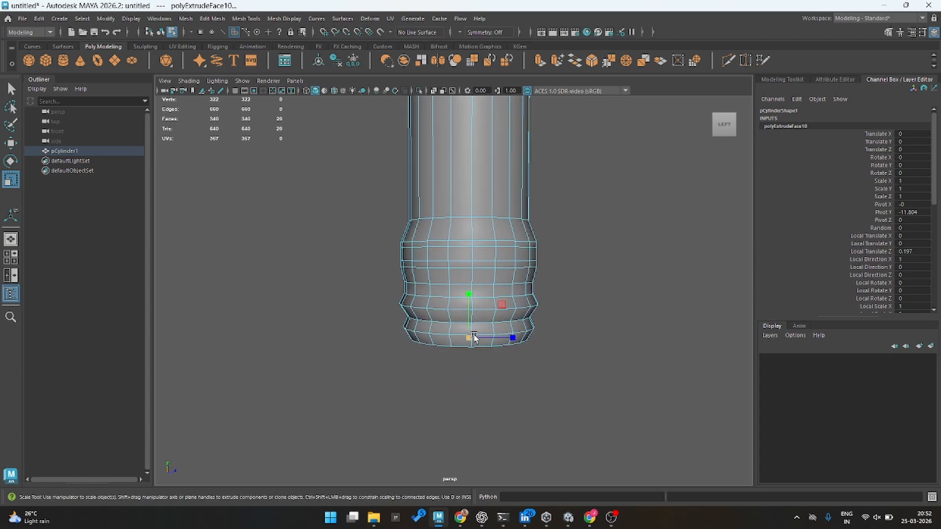
key("ctrl+e")
mouse_move(451, 360)
left_mouse_down()
mouse_move(452, 374)
mouse_move(472, 349)
mouse_move(477, 355)
mouse_move(449, 387)
mouse_move(463, 362)
left_mouse_up()
key("r")
key("ctrl+e")
key("r")
key("ctrl+q")
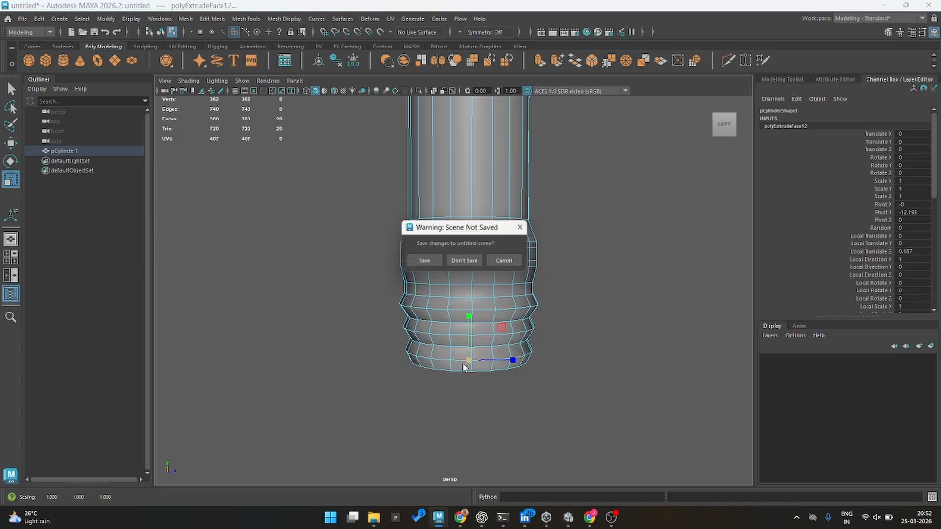
left_click(523, 227)
key("w")
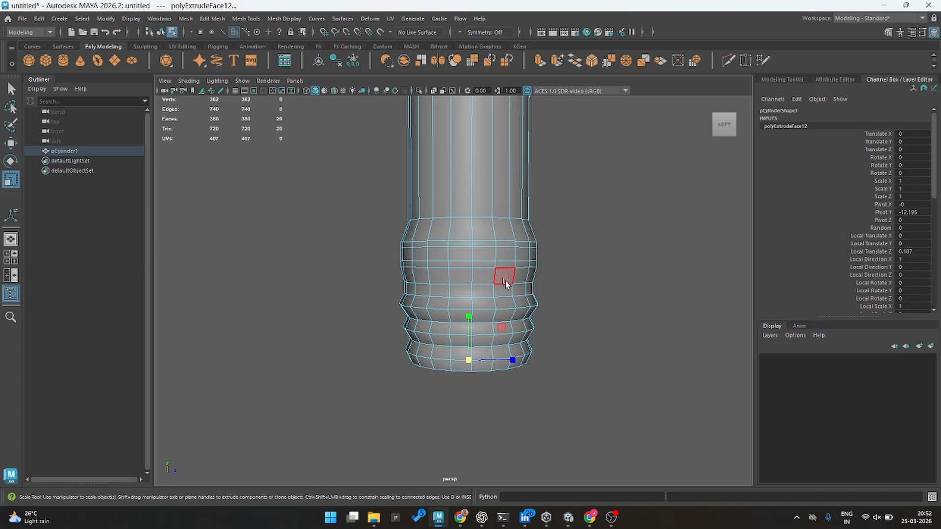
Extrude the faces below the last ridge downward by 2.5 to form a long straight lower section
mouse_move(467, 341)
left_mouse_down()
mouse_move(469, 360)
mouse_move(470, 340)
left_mouse_up()
key("ctrl+e")
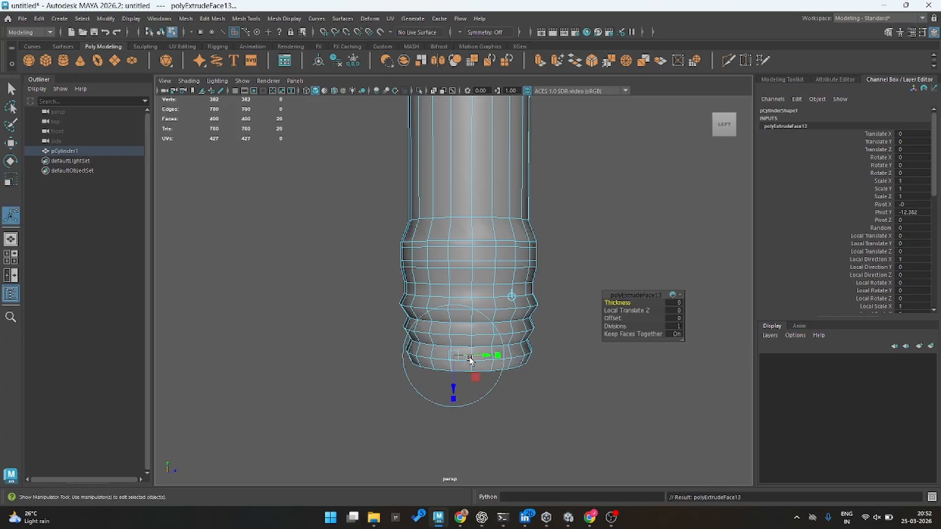
left_click_drag(454, 380, 454, 419)
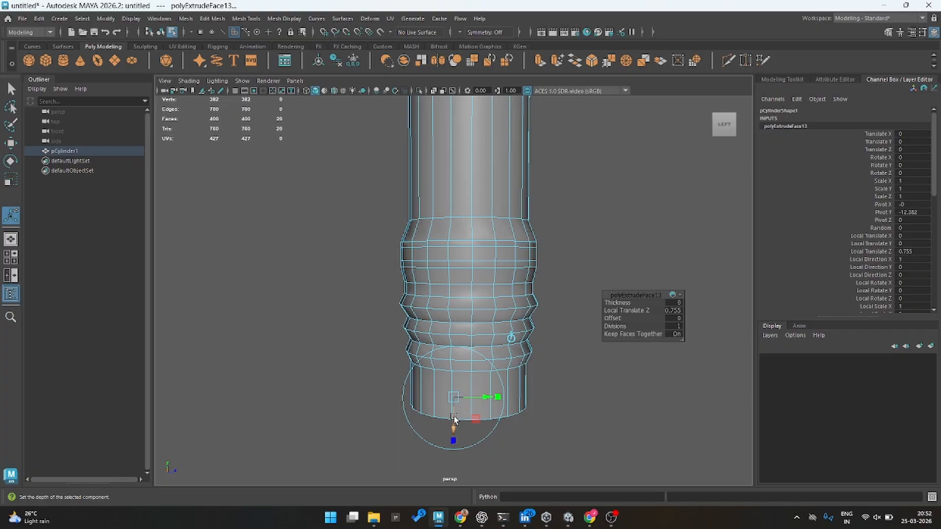
left_click_drag(454, 419, 448, 478)
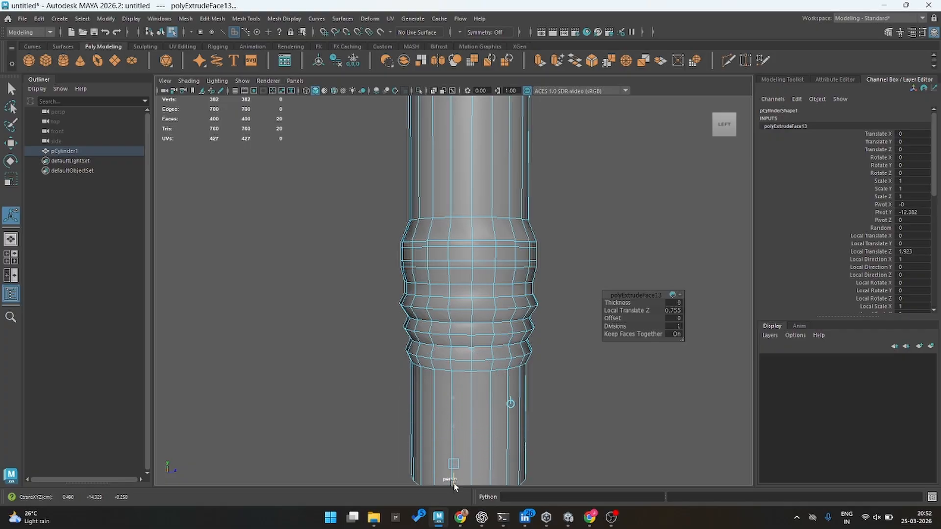
middle_click_drag(510, 395, 516, 291, "alt")
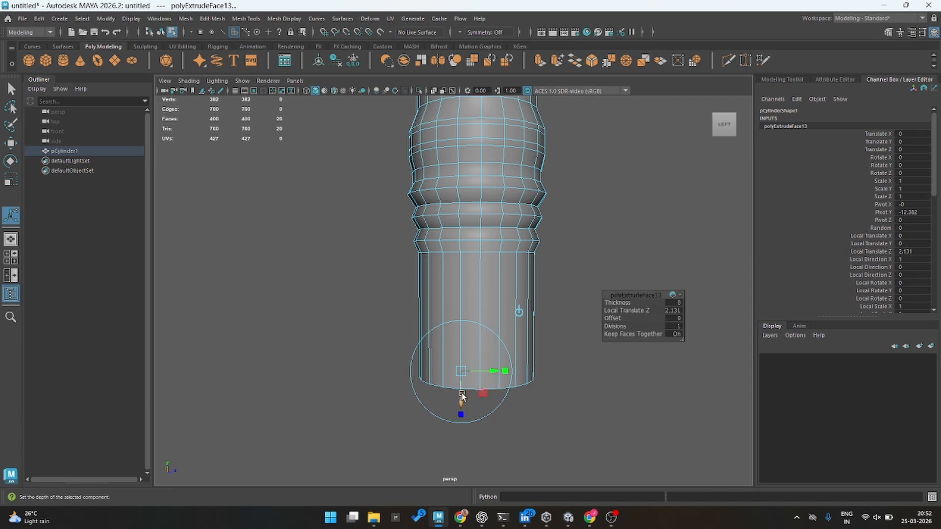
left_click_drag(459, 411, 461, 416)
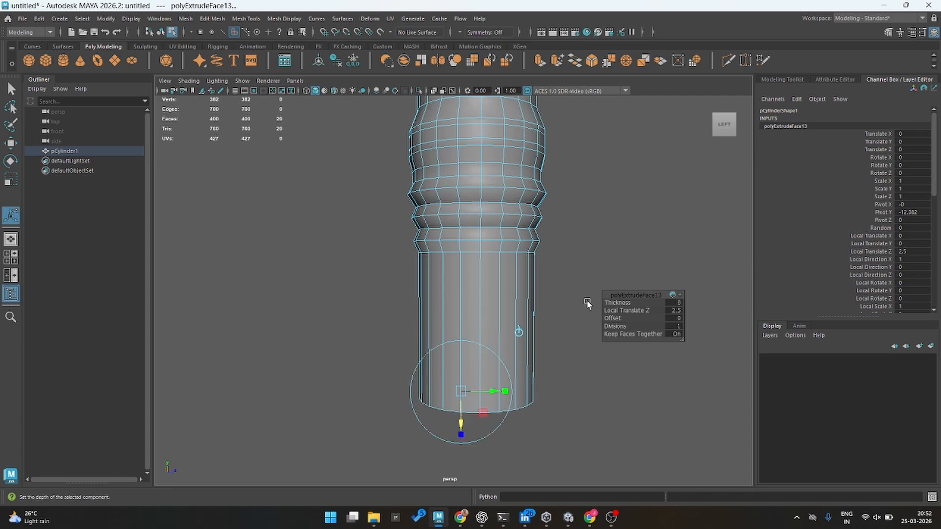
Extrude the lower section's end faces down about 0.2 for a narrow band, and again by about 0.84
key("ctrl+e")
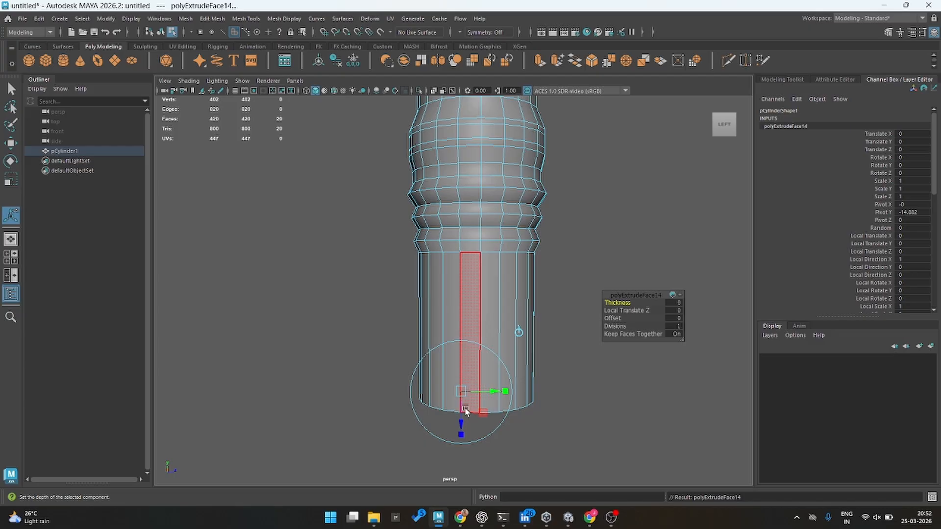
left_click_drag(460, 420, 466, 468)
key("ctrl+e")
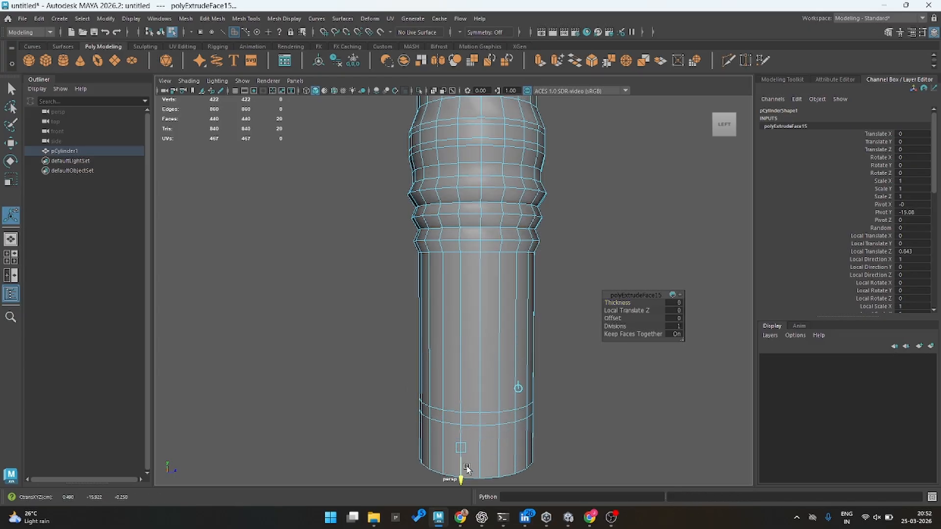
scroll(476, 385, "up", 2)
middle_click_drag(477, 384, 475, 269, "alt")
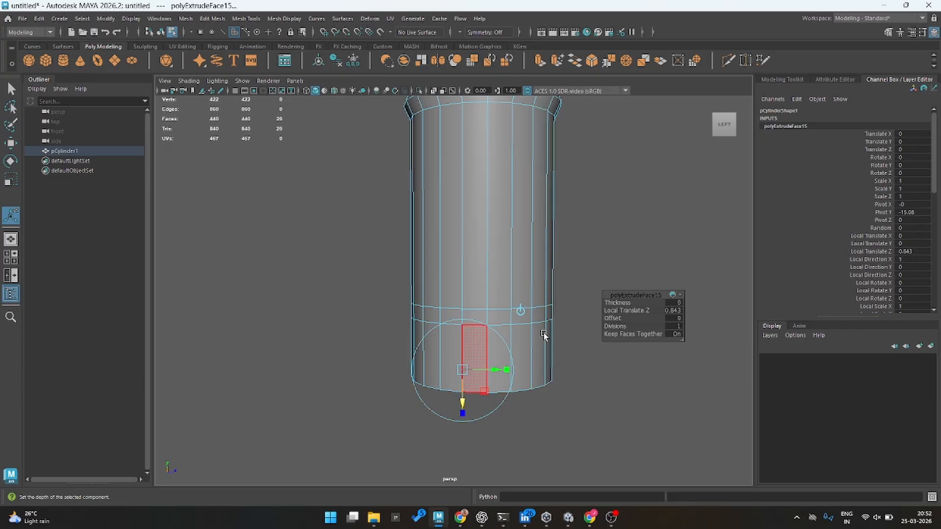
Bevel the bottom edge loop of the lower section with 4 segments
right_click_drag(621, 224, 622, 198)
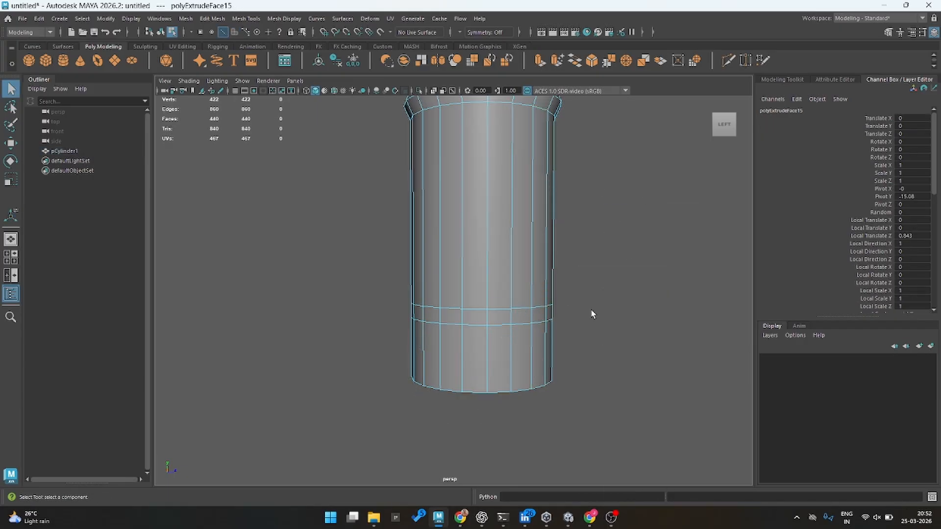
double_click(489, 392)
key("ctrl+b")
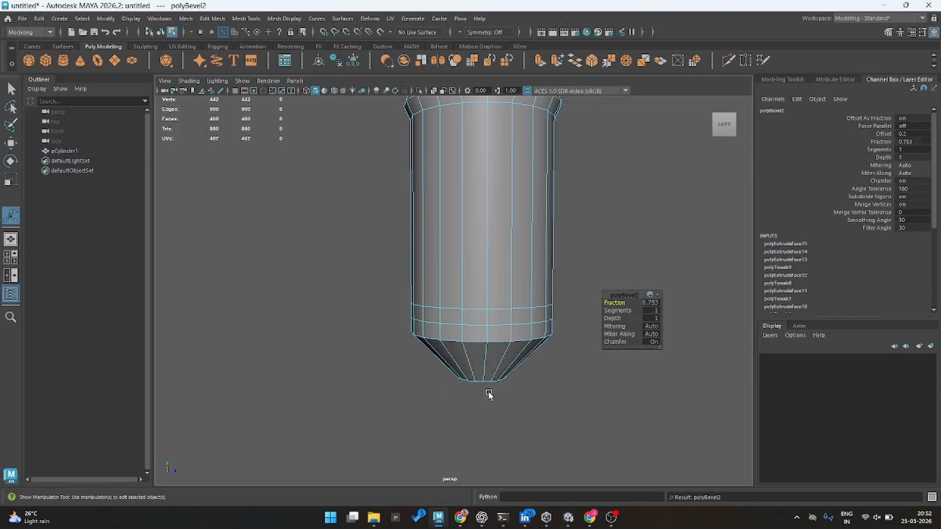
mouse_move(619, 312)
left_mouse_down()
mouse_move(642, 310)
mouse_move(630, 313)
left_mouse_up()
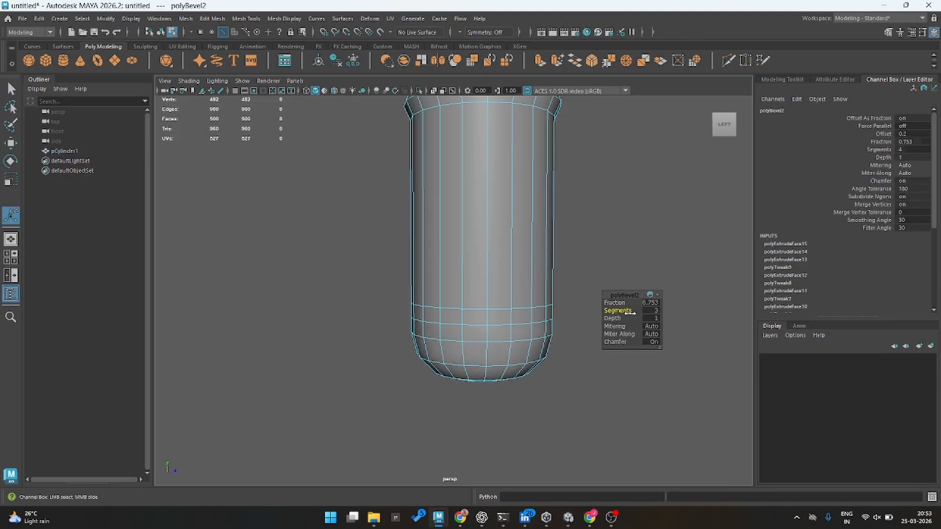
left_click_drag(514, 336, 471, 329, "alt")
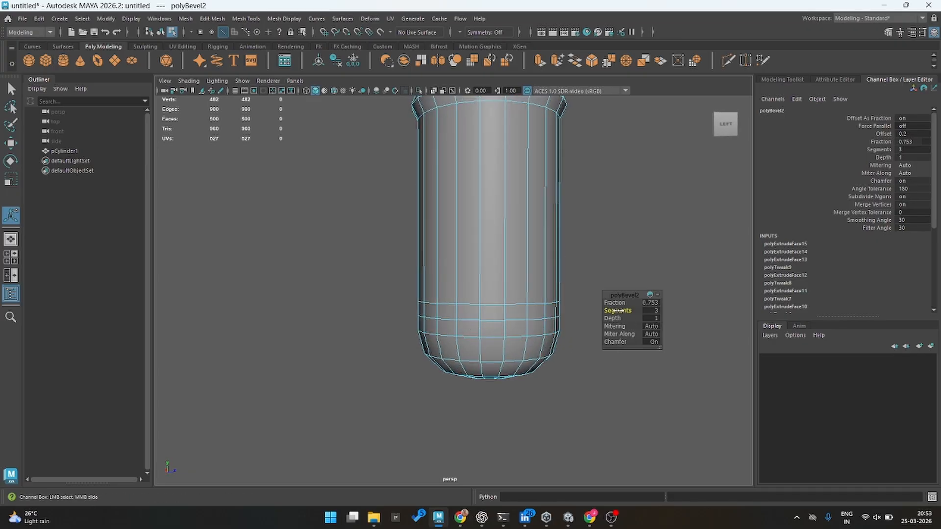
left_click_drag(614, 310, 618, 310)
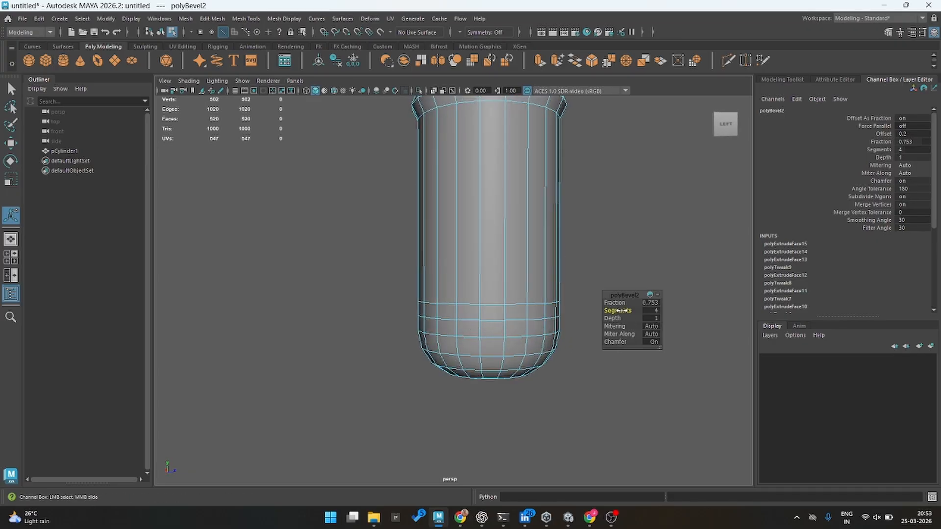
Adjust the bottom edge bevel to a fraction of 0.2 with 4 segments
left_click(656, 310)
type("3")
key("Return")
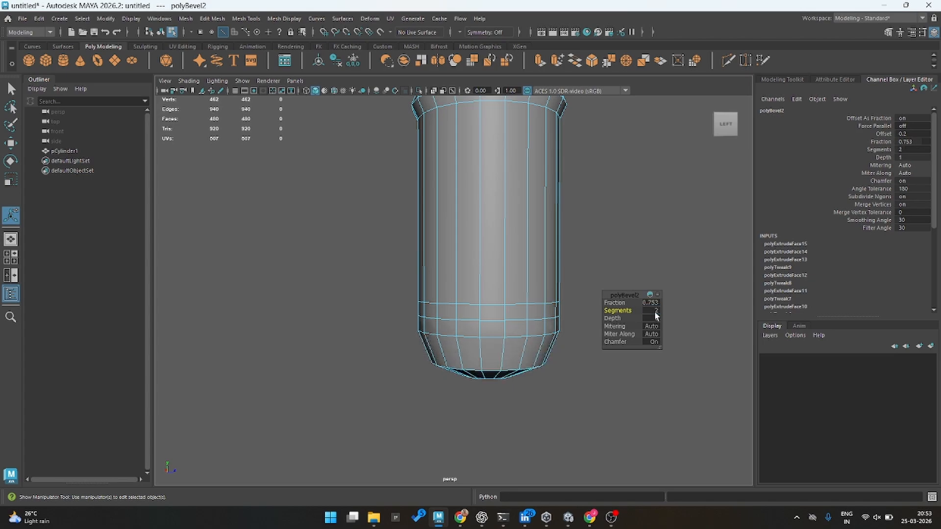
mouse_move(616, 303)
left_mouse_down()
mouse_move(624, 302)
mouse_move(609, 303)
left_mouse_up()
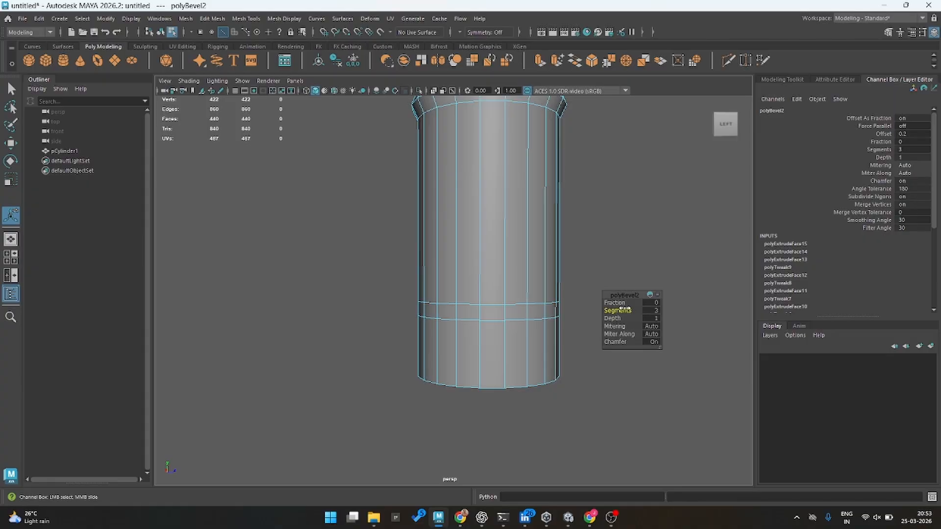
left_click_drag(617, 302, 622, 303)
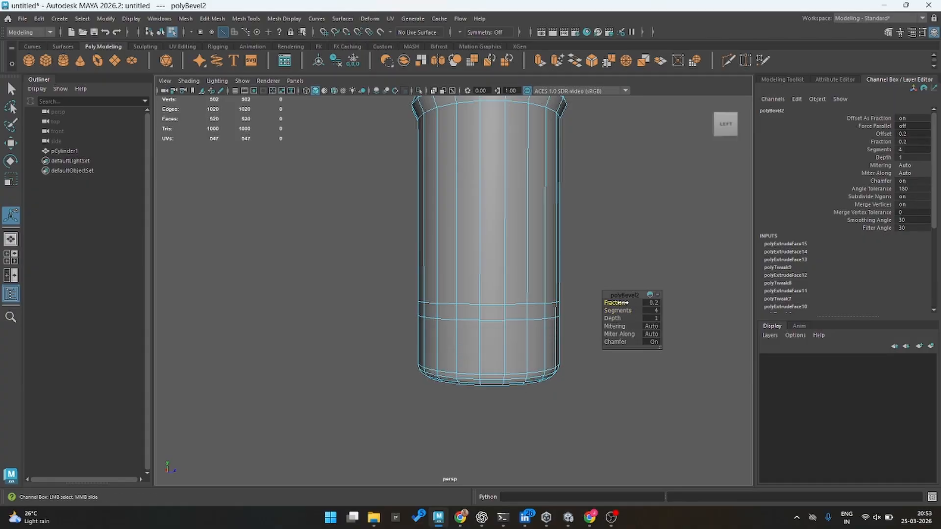
Return to object mode, deselect the rod, and examine the shape of its shaft and ridged lower part
right_click_drag(620, 240, 685, 201)
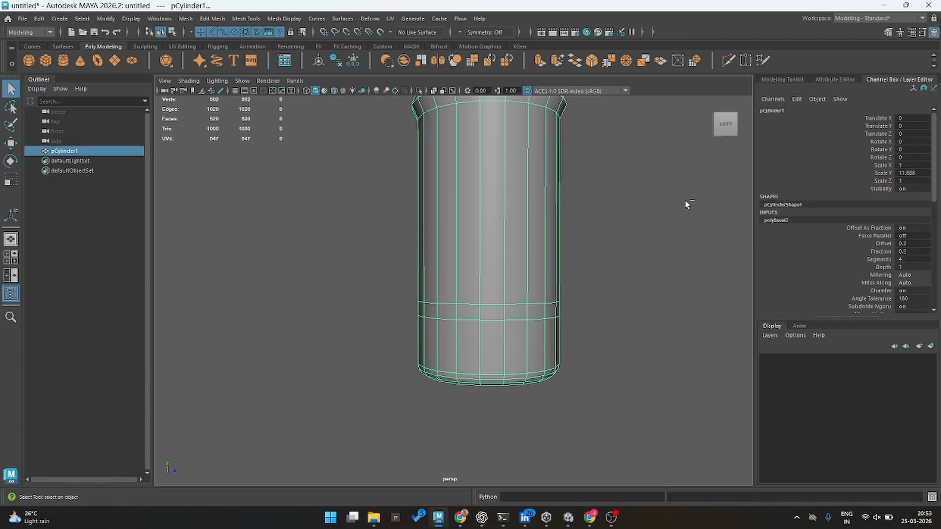
left_click(685, 200)
left_click_drag(685, 200, 402, 274, "alt")
scroll(470, 248, "down", 8)
middle_click_drag(459, 188, 491, 276, "alt")
right_click_drag(491, 275, 626, 292, "alt")
left_click_drag(527, 274, 495, 272, "alt")
middle_click_drag(494, 294, 534, 243, "alt")
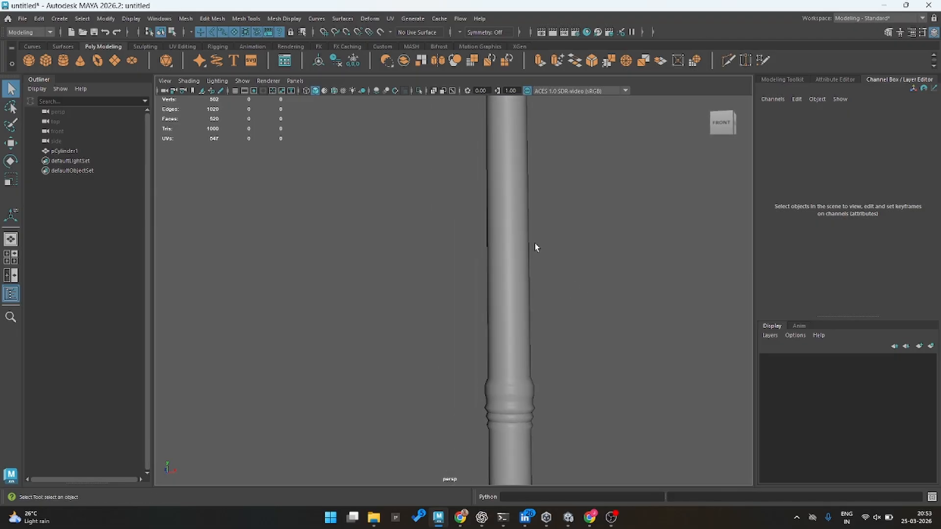
Select the rod, show it in the side view, and switch to vertex selection
key("space")
key("space")
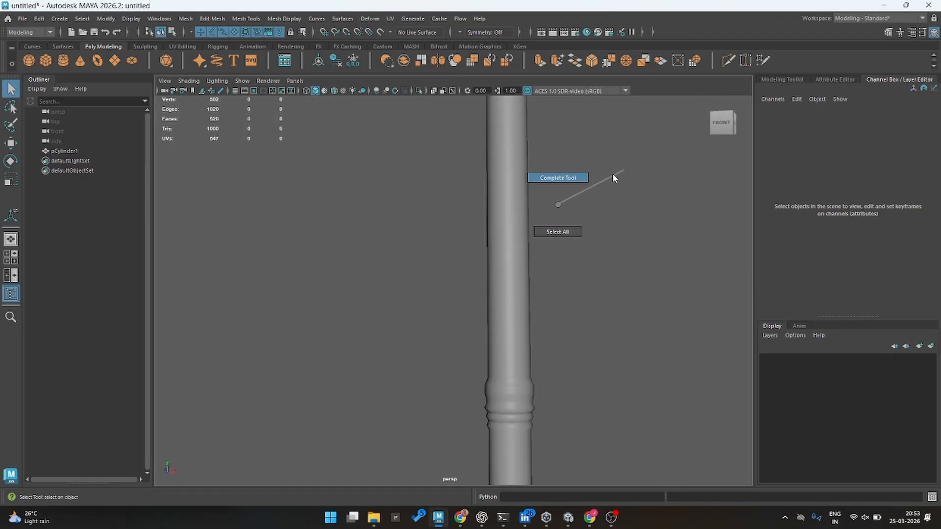
left_click(501, 219)
right_click_drag(509, 213, 572, 168)
scroll(530, 268, "down", 6)
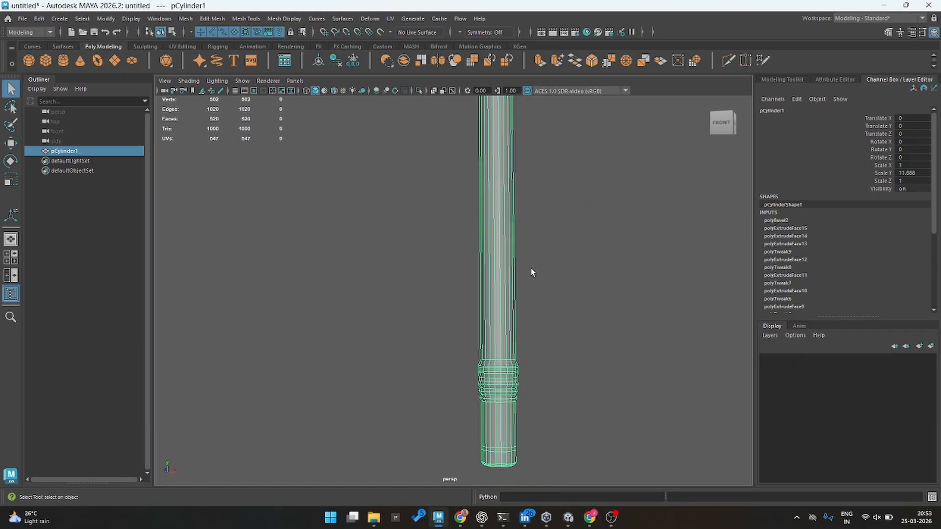
mouse_move(531, 269)
left_mouse_down("alt")
mouse_move(520, 260)
mouse_move(520, 272)
left_mouse_up("alt")
middle_click_drag(520, 262, 499, 175, "alt")
scroll(480, 254, "up", 6)
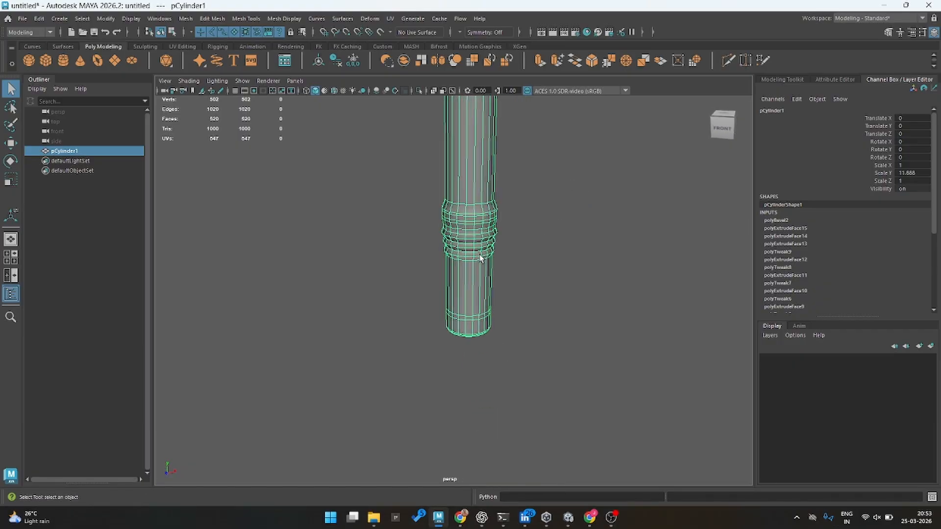
key("space")
key("space")
right_click_drag(573, 225, 541, 229)
scroll(535, 339, "down", 5)
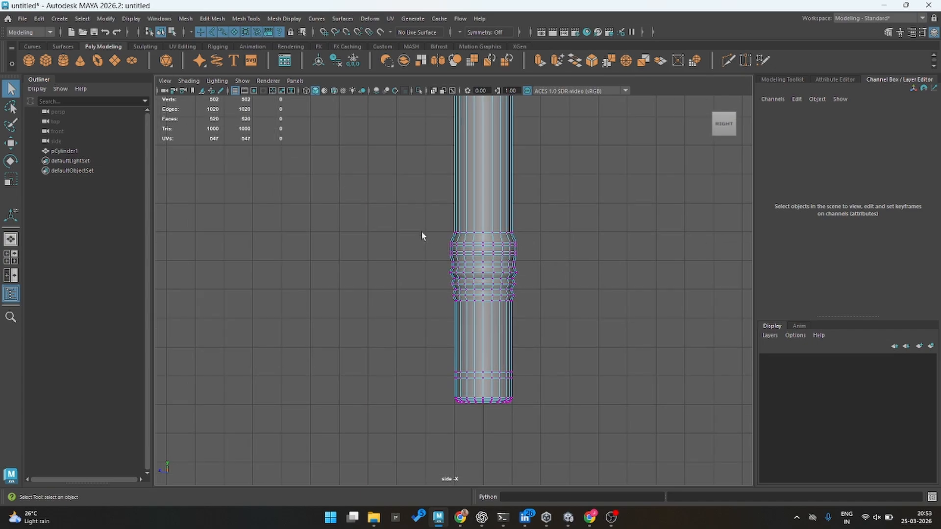
Scale up all vertices of the ridged collar and lower section, move them slightly down, and return to the four-view layout
left_click_drag(446, 252, 548, 430)
left_click(447, 251)
left_click_drag(435, 239, 538, 448)
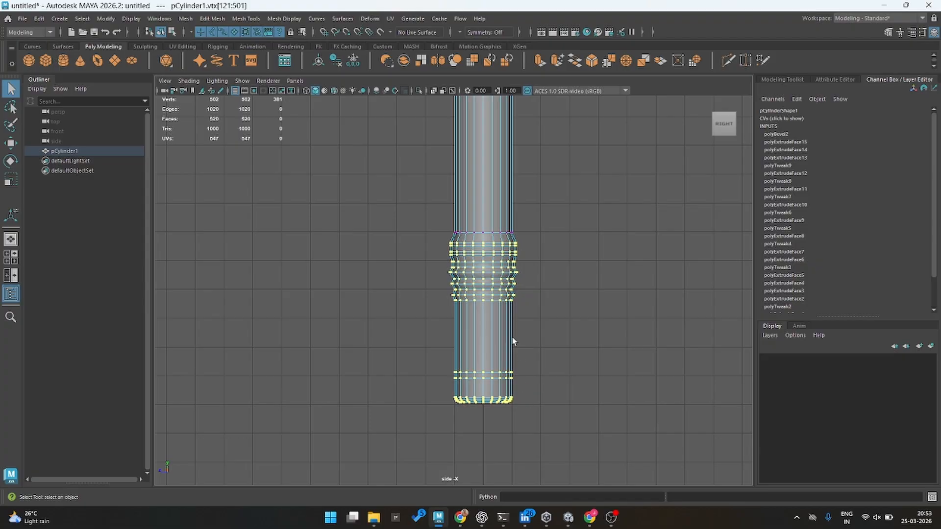
key("r")
left_click_drag(483, 321, 494, 339)
key("w")
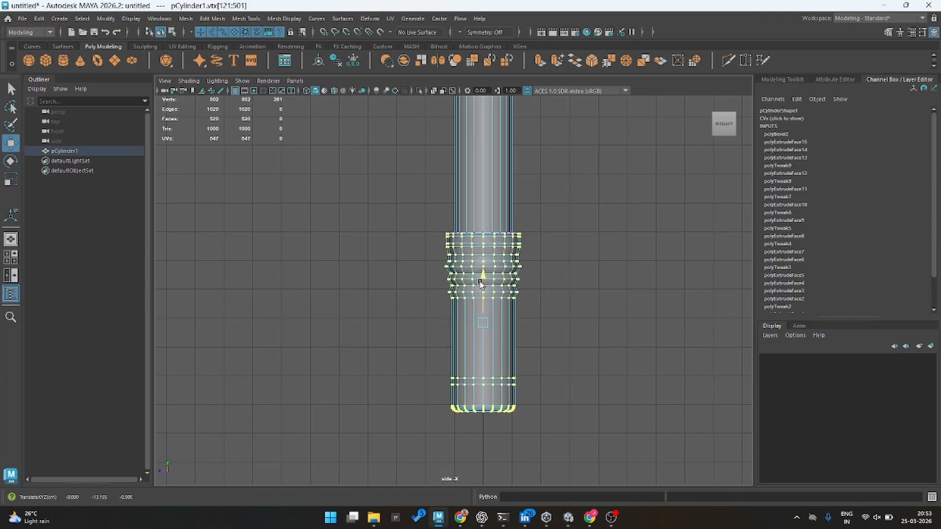
left_click_drag(483, 273, 481, 290)
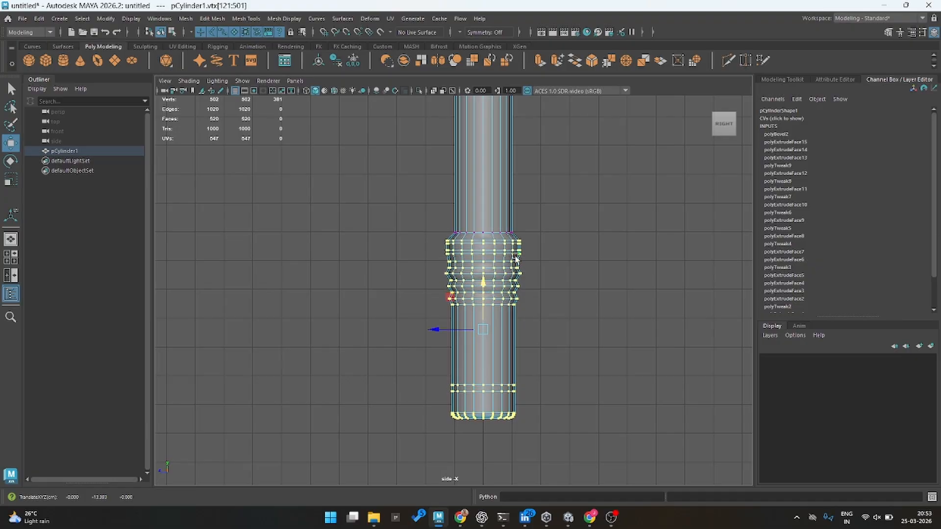
left_click(565, 233)
key("space")
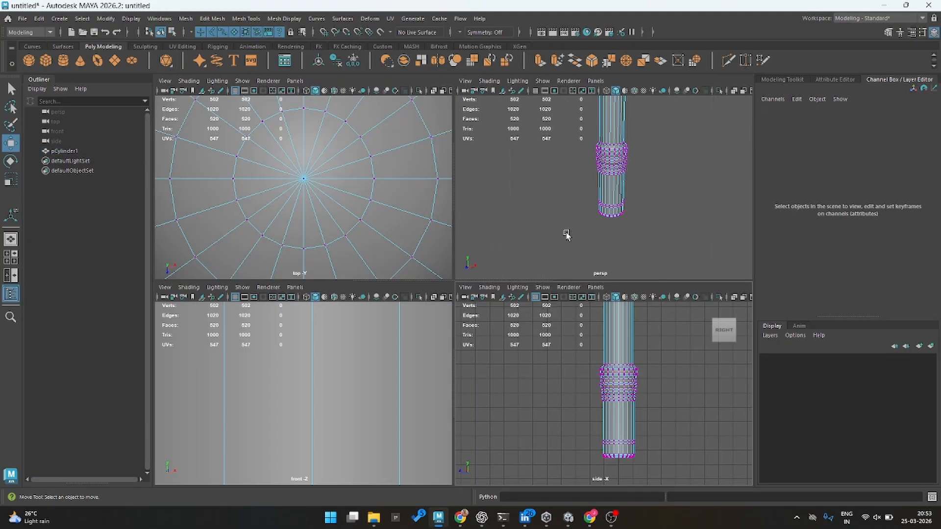
Enlarge the perspective view, return to object mode with the rod deselected, and examine the widened collar and lower section
key("space")
right_click(613, 172)
right_click_drag(614, 173, 675, 153)
left_click(679, 148)
left_click_drag(539, 252, 420, 195, "alt")
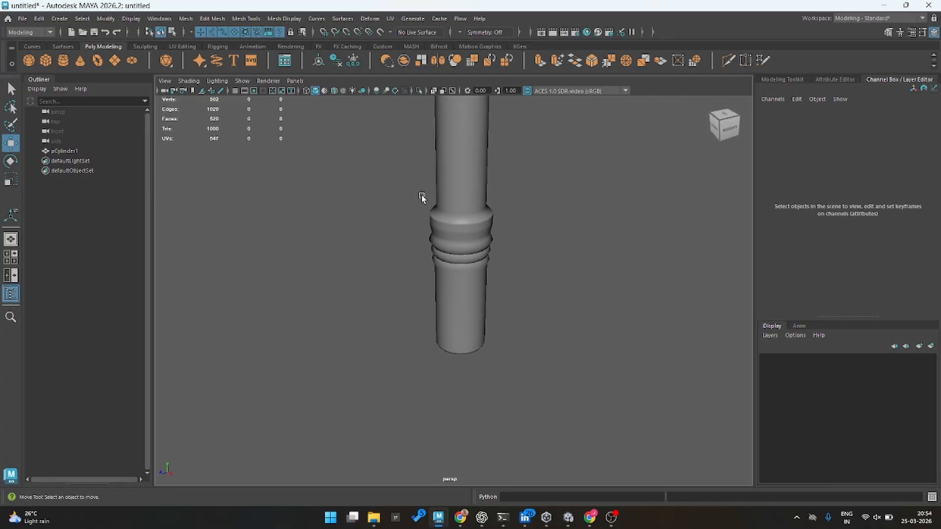
left_click_drag(422, 195, 382, 187, "alt")
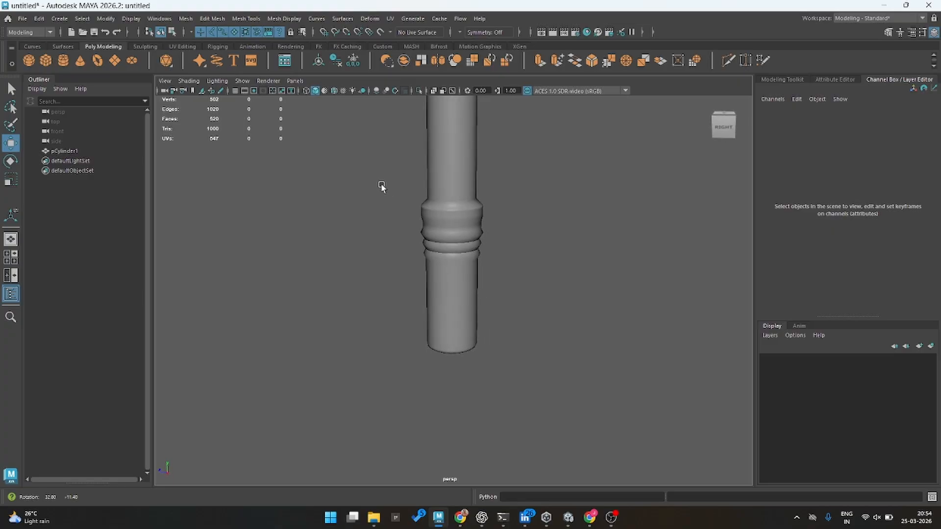
middle_click_drag(451, 211, 453, 261, "alt")
key("space")
key("space")
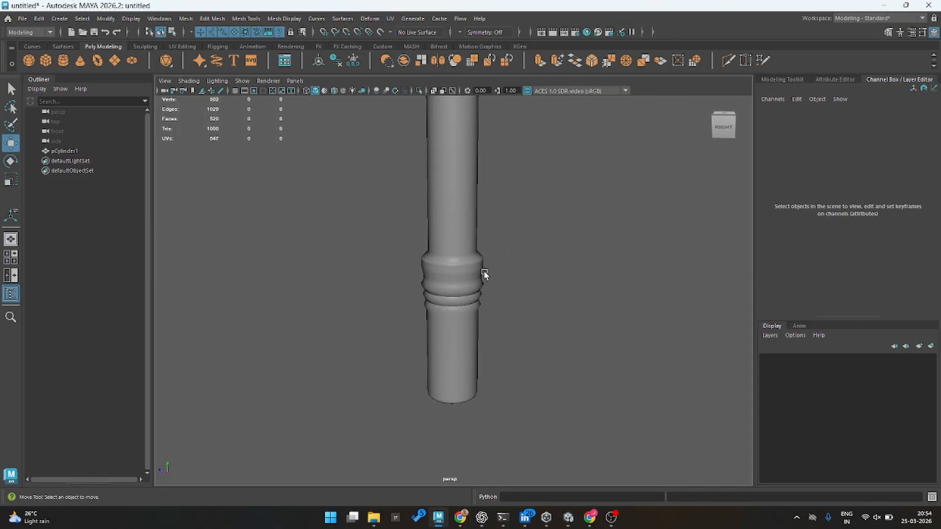
Bevel the edge loop where the shaft meets the collar's upper end, using a fraction of 0.253 and 3 segments
scroll(475, 259, "up", 4)
left_click(463, 216)
right_click_drag(463, 216, 464, 188)
double_click(463, 220)
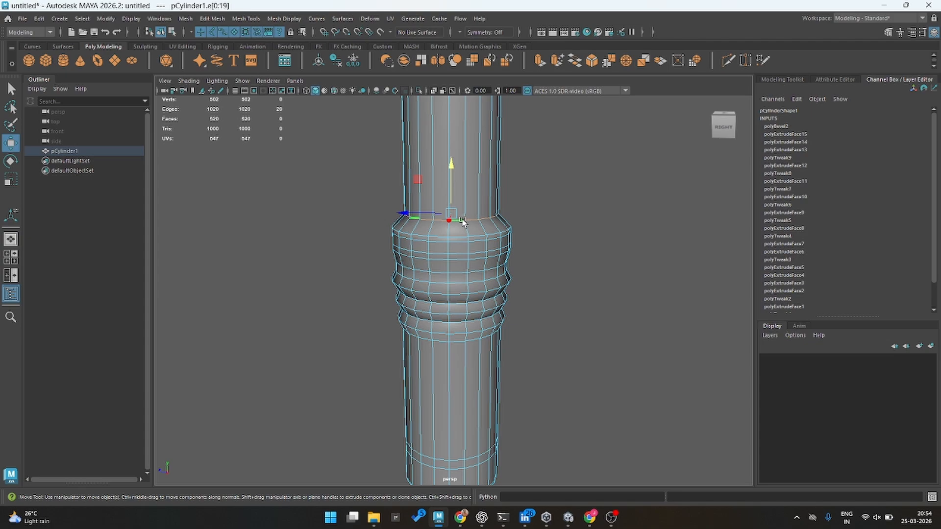
key("ctrl+b")
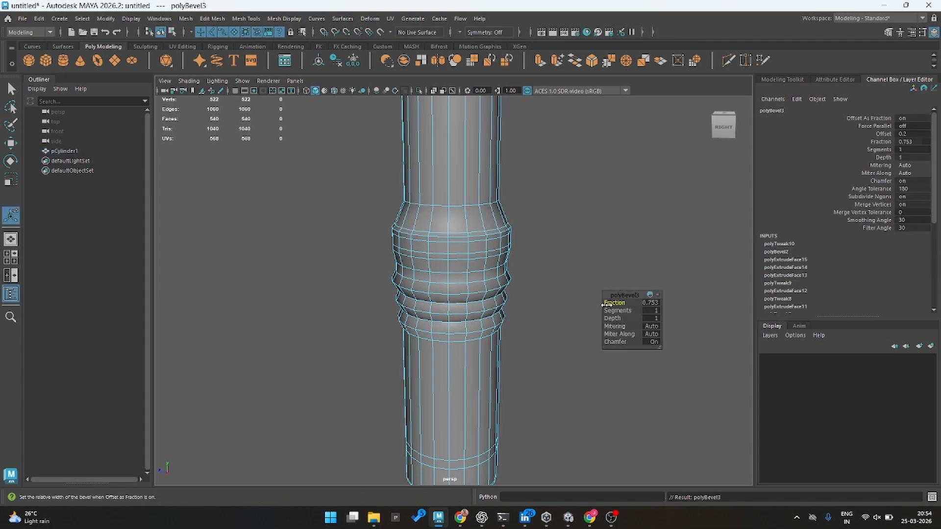
left_click_drag(615, 310, 617, 307)
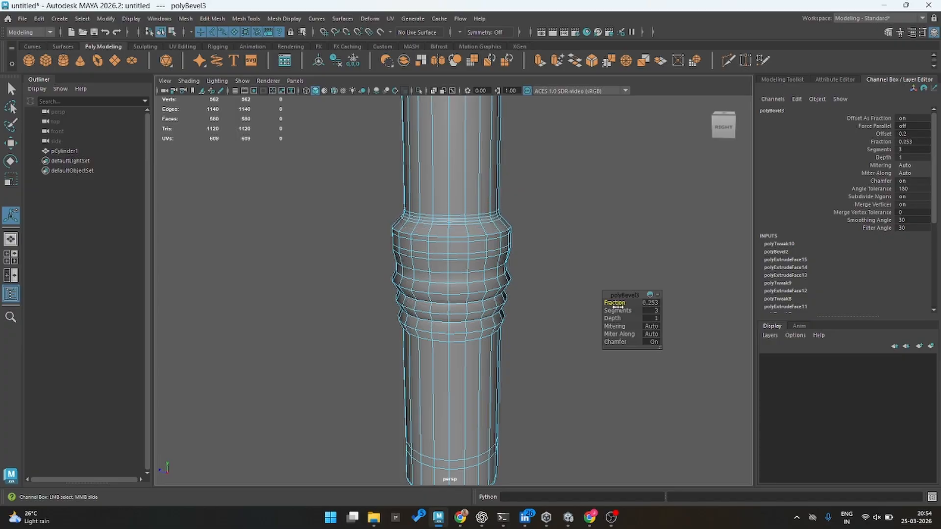
left_click(613, 212)
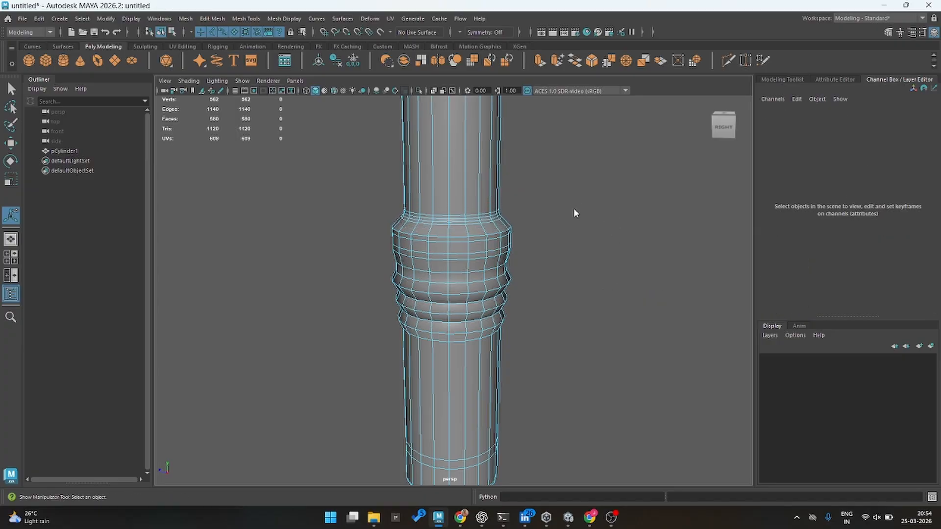
Return to object mode and check the bevelled transition between shaft and collar with the rod deselected
right_click_drag(573, 209, 622, 188)
left_click(621, 188)
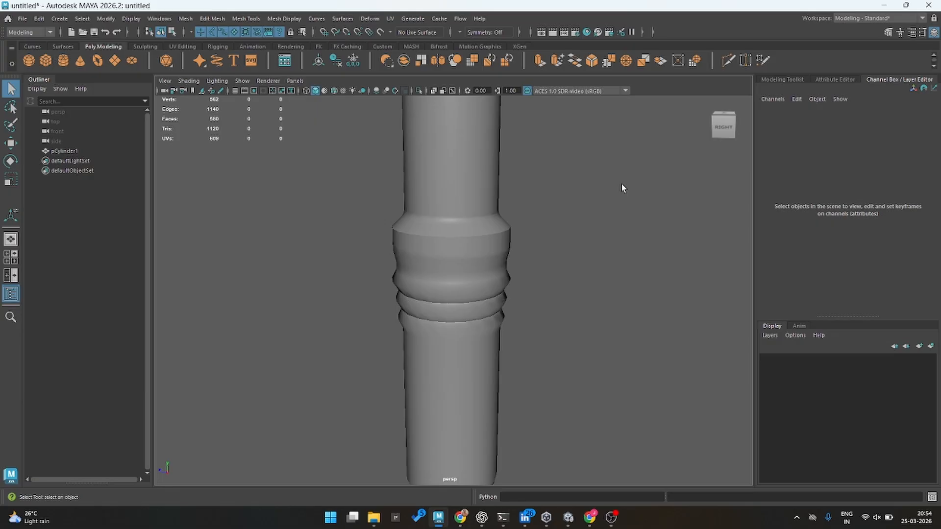
left_click(485, 253)
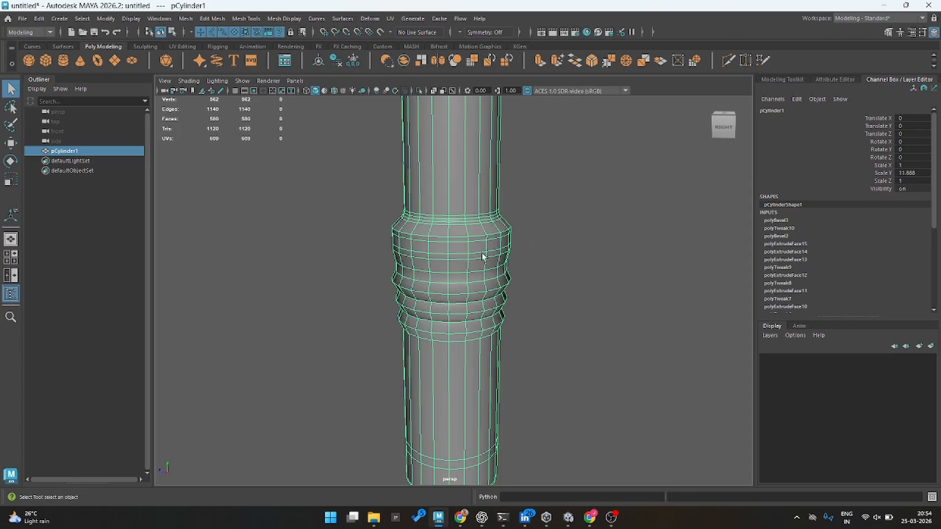
left_click(575, 216)
right_click_drag(498, 227, 573, 188)
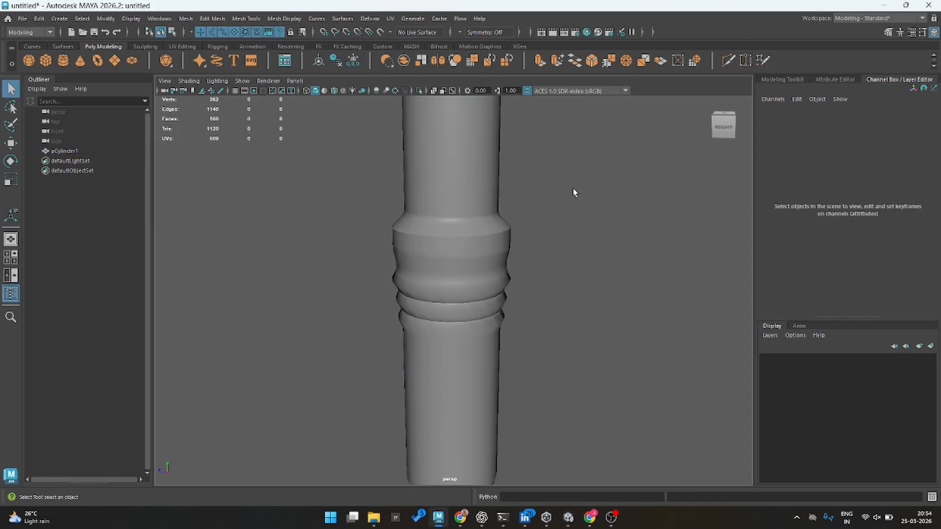
Show the rod's collar enlarged in the side view and switch to edge selection with no edges selected
left_click(480, 244)
key("space")
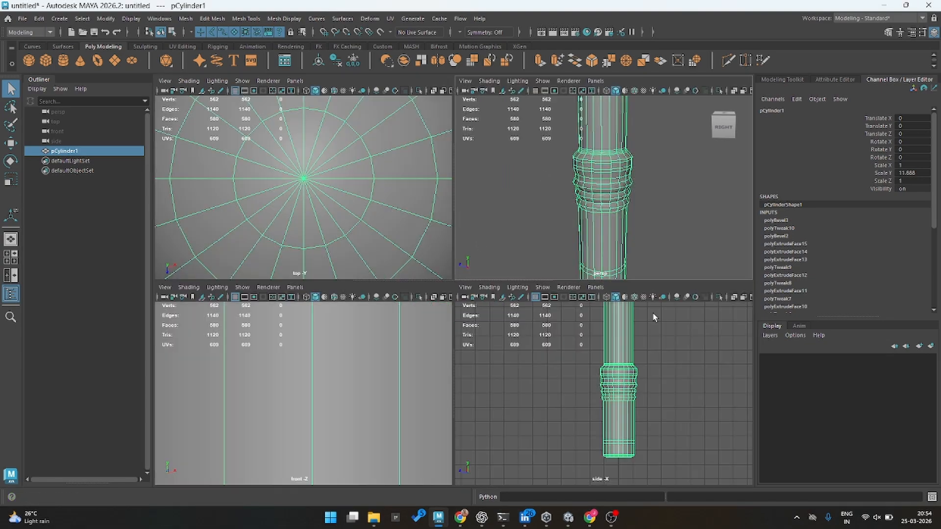
key("space")
scroll(517, 304, "up", 6)
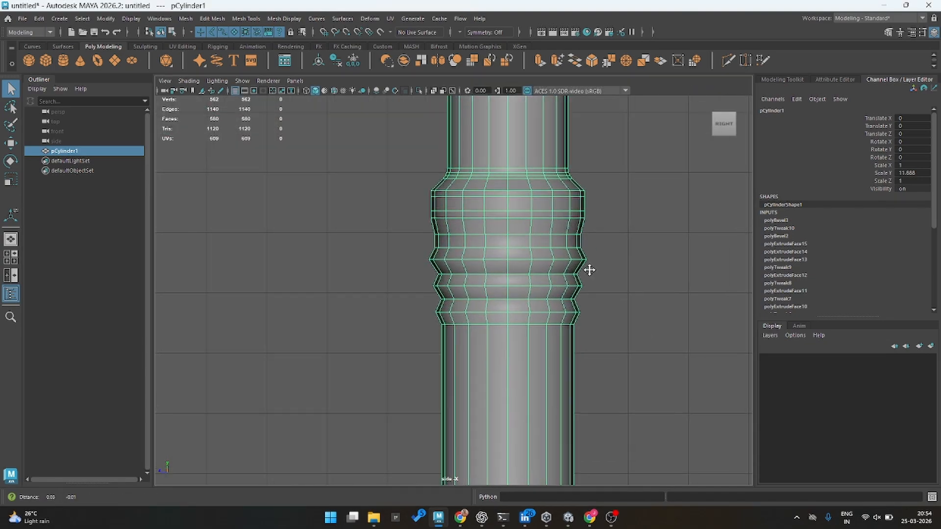
right_click_drag(524, 216, 549, 178)
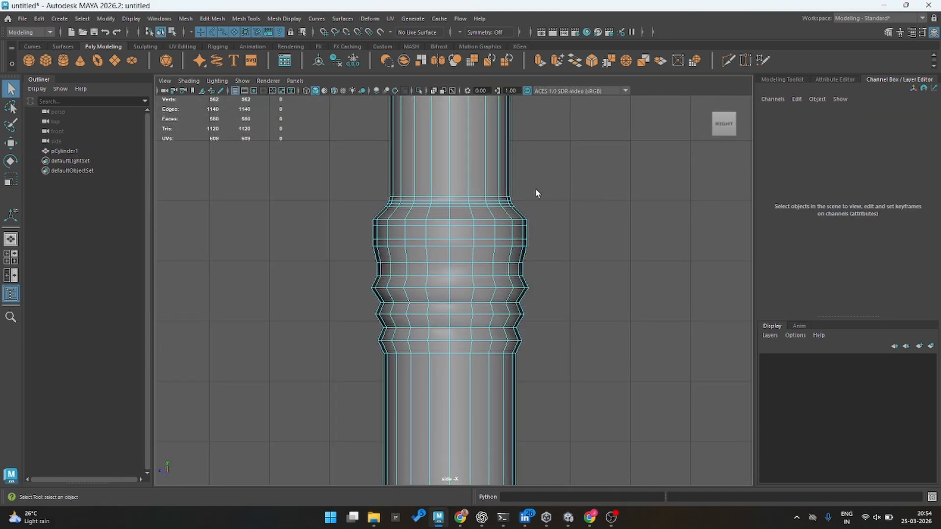
double_click(504, 221)
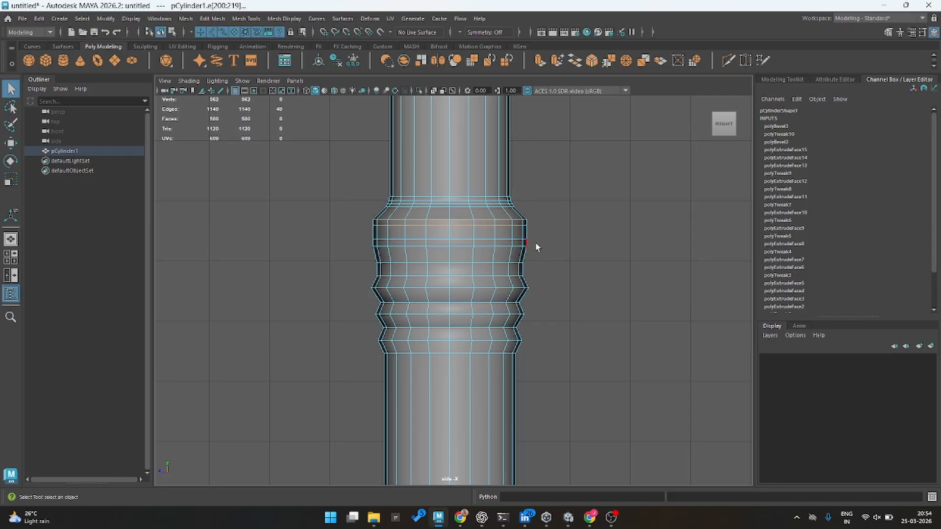
left_click(557, 239)
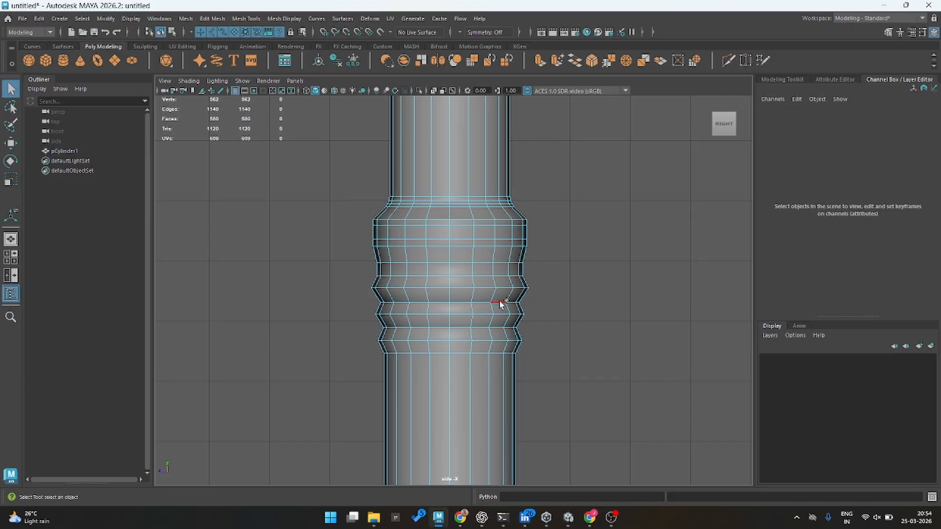
Bevel the horizontal edge loops of the collar's ridges and upper rim with a fraction of 1 and 2 segments
double_click(500, 302)
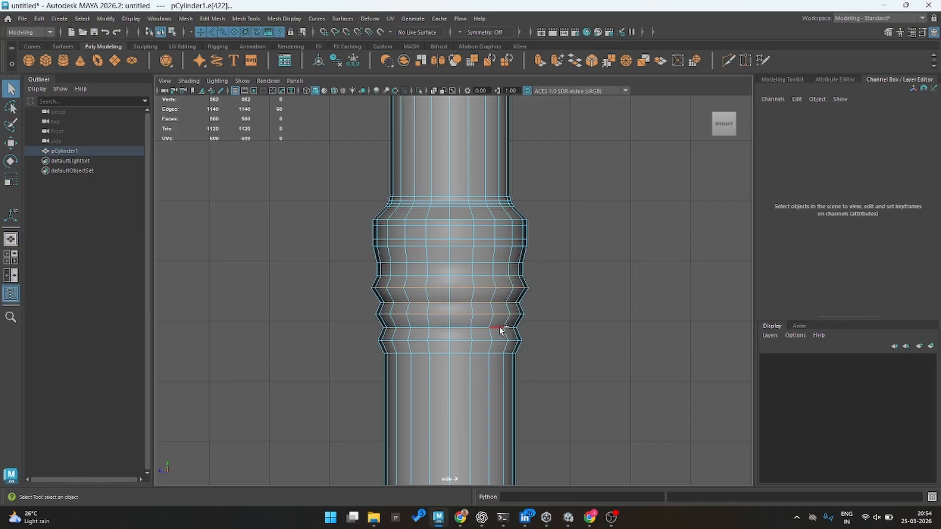
double_click(493, 353, "shift")
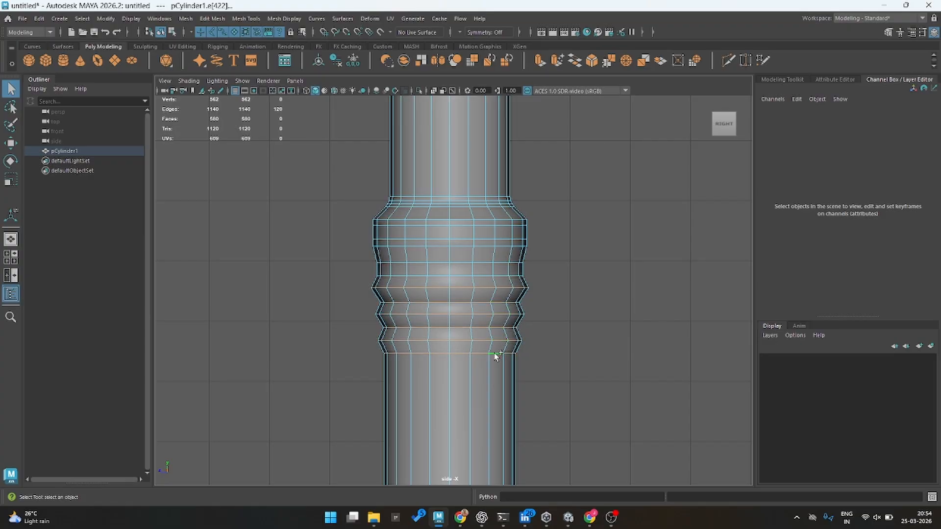
double_click(503, 262, "shift")
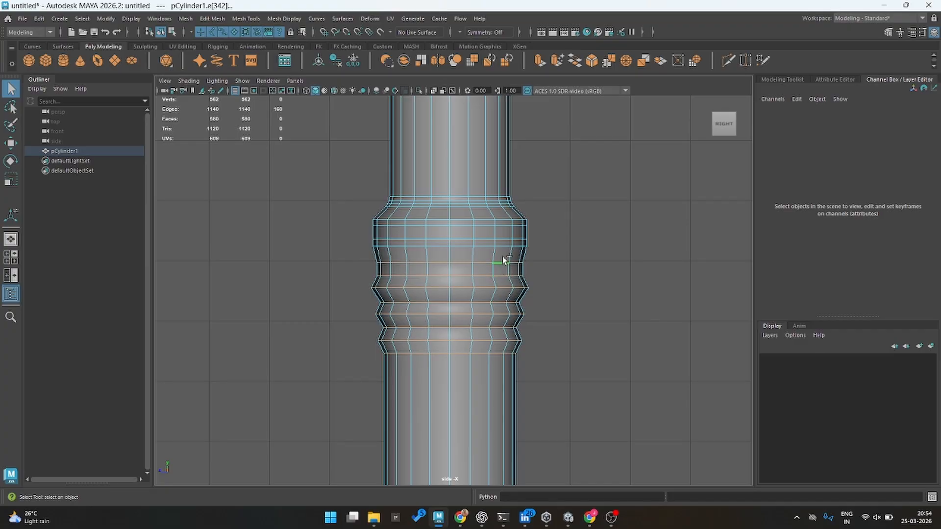
double_click(503, 226, "shift")
double_click(503, 218, "shift")
key("ctrl+b")
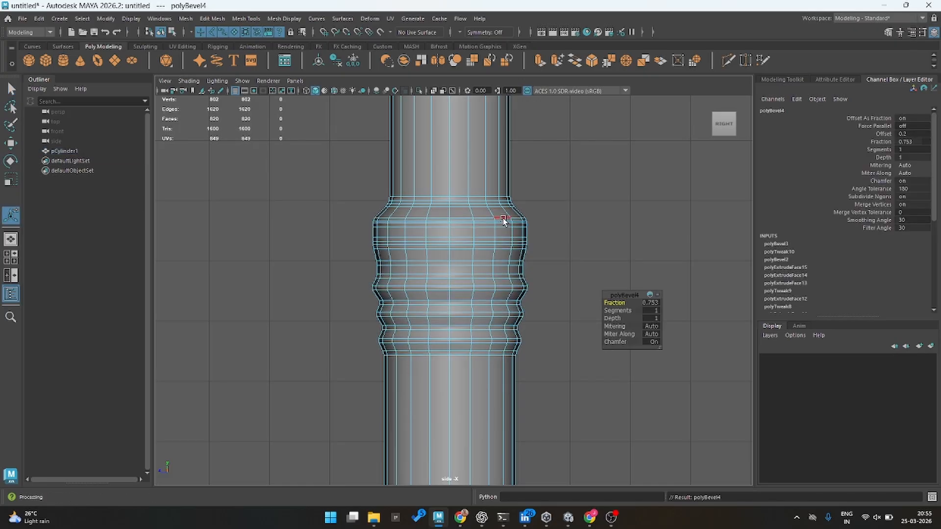
mouse_move(622, 312)
middle_mouse_down()
mouse_move(632, 317)
mouse_move(616, 303)
mouse_move(625, 304)
middle_mouse_up()
left_click(616, 303)
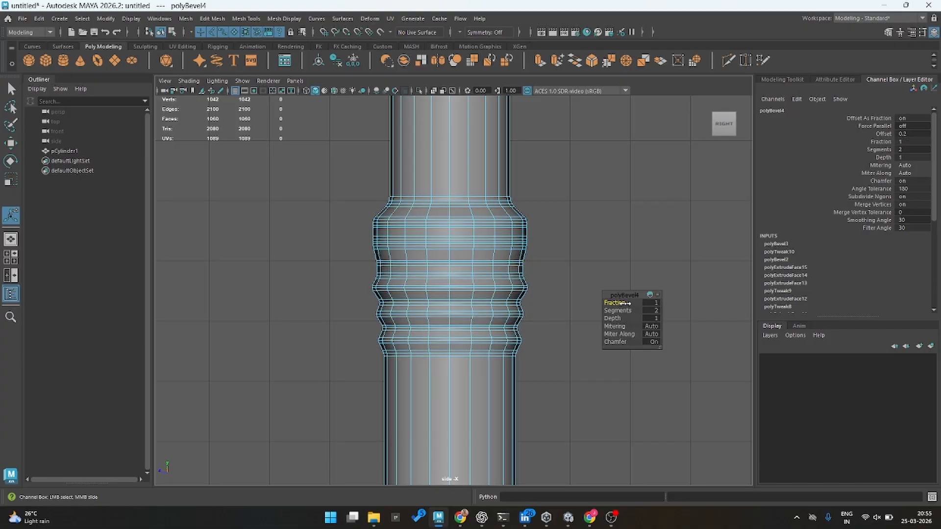
Return to object mode and examine the smoothed ridges and the full shaft in the perspective view
right_click_drag(618, 248, 679, 192)
key("space")
key("space")
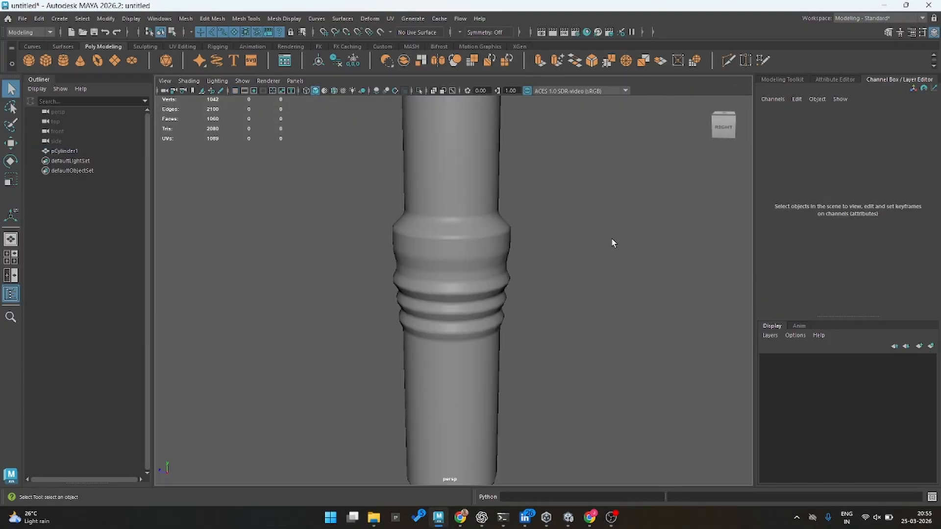
scroll(593, 249, "down", 3)
left_click_drag(587, 252, 411, 227, "alt")
middle_click_drag(412, 227, 436, 374, "alt")
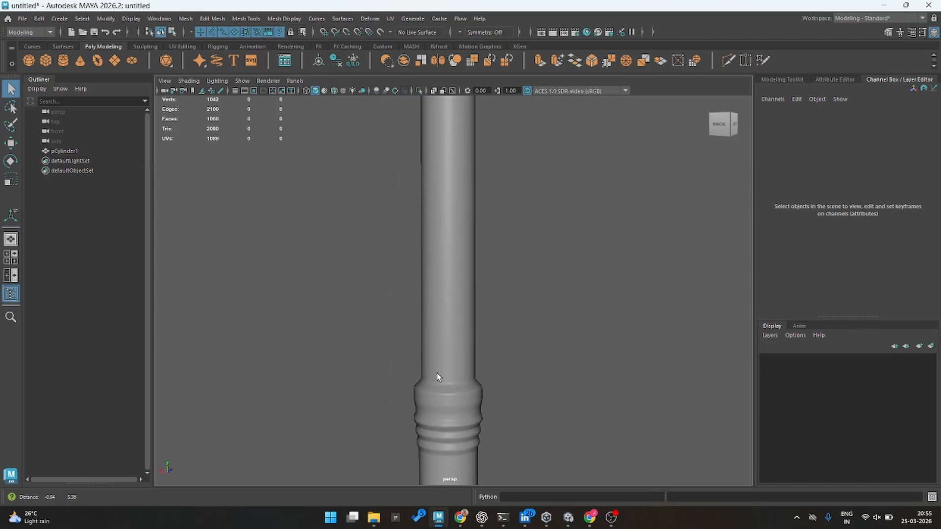
scroll(439, 364, "down", 5)
middle_click_drag(450, 264, 456, 350, "alt")
scroll(472, 327, "up", 3)
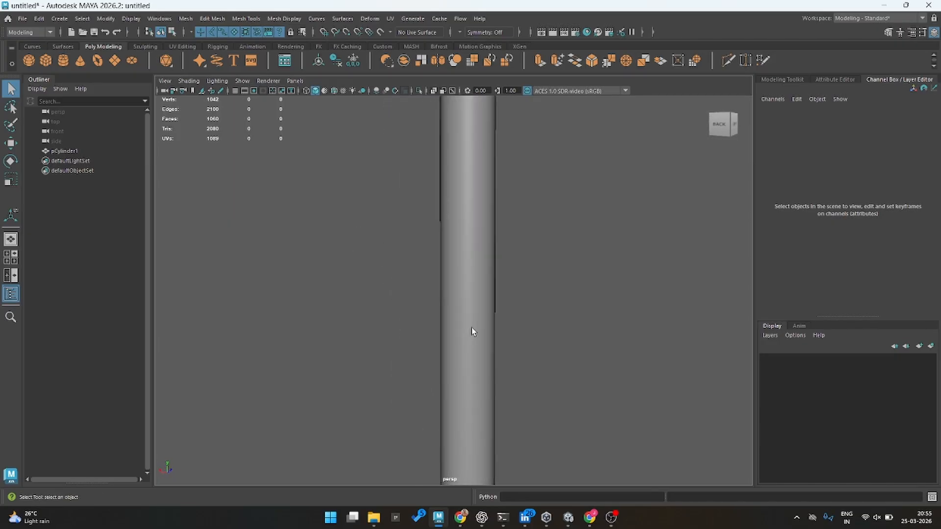
scroll(475, 308, "down", 3)
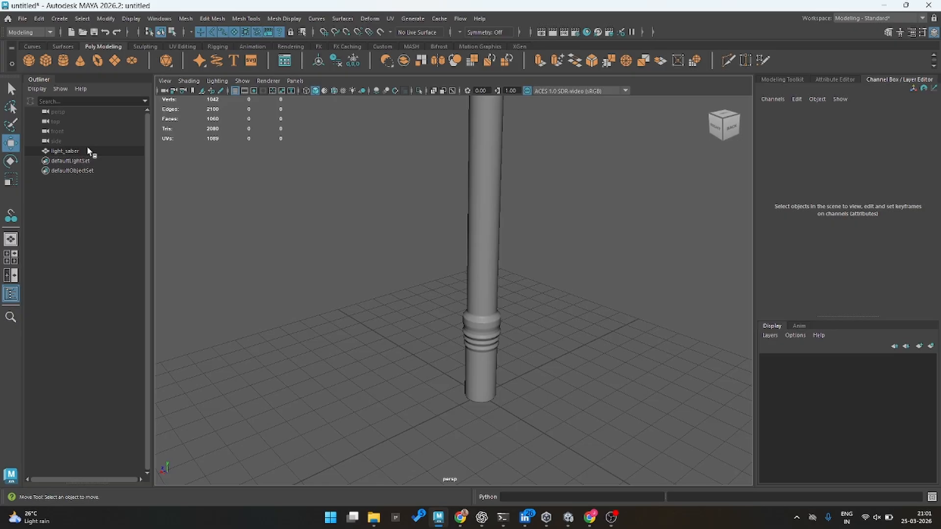
Clean up the light_saber object by centering its pivot, deleting its construction history, and freezing its transformations
left_click(88, 150)
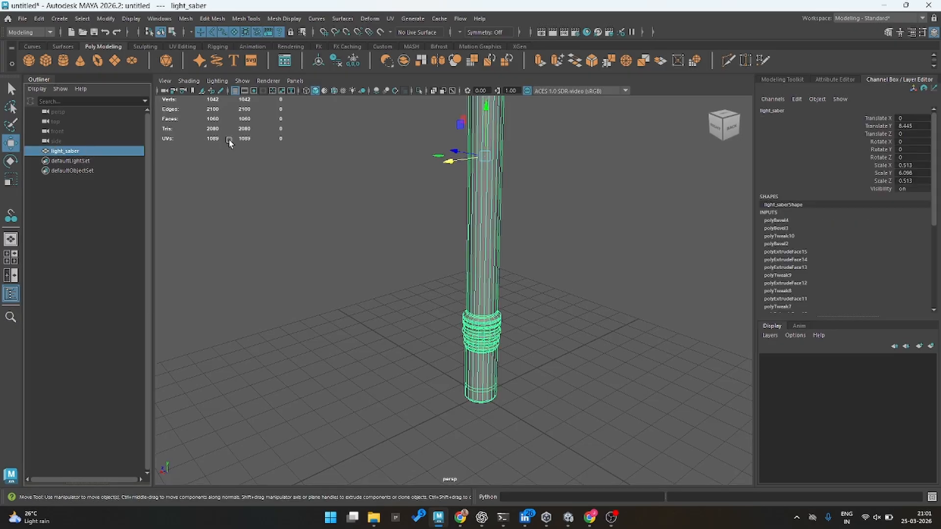
left_click(319, 61)
left_click(336, 60)
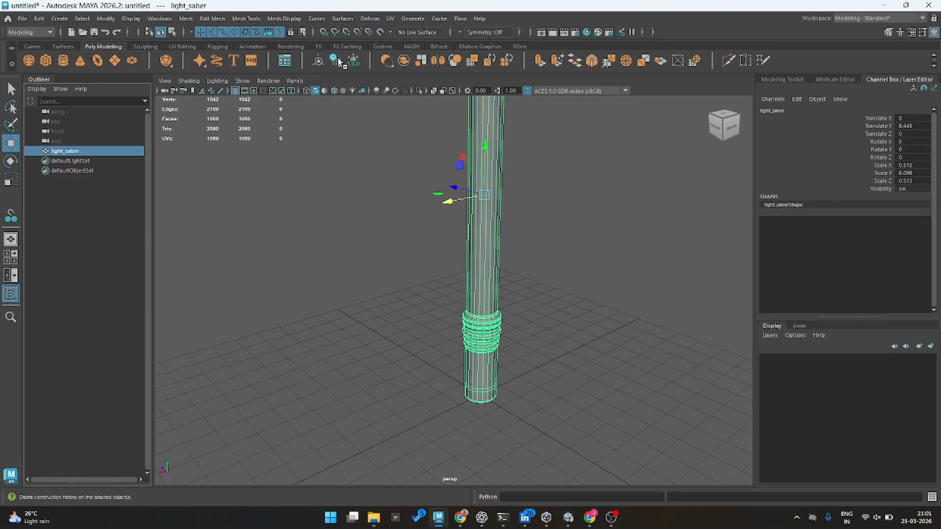
left_click(353, 60)
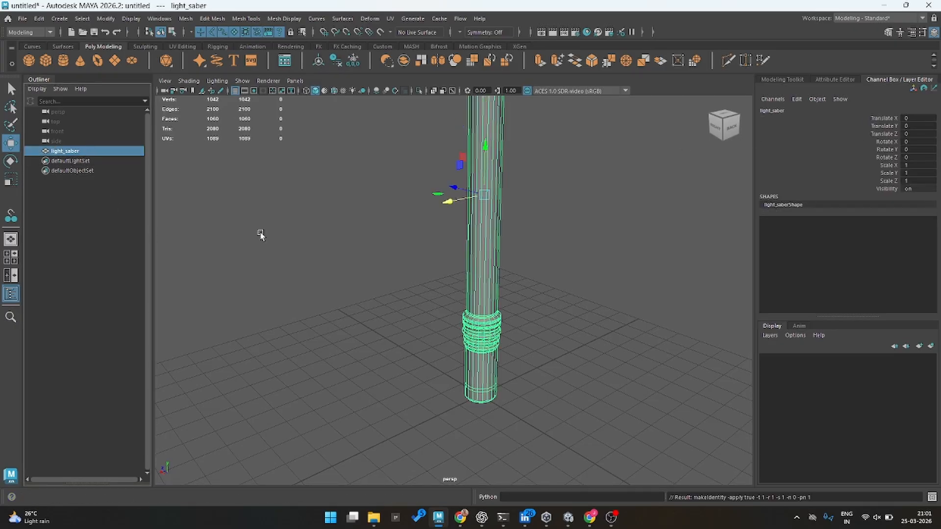
In the side view, select all faces of the light_saber's blade from the rounded tip down to the collar
right_click_drag(563, 161, 564, 198)
key("space")
key("space")
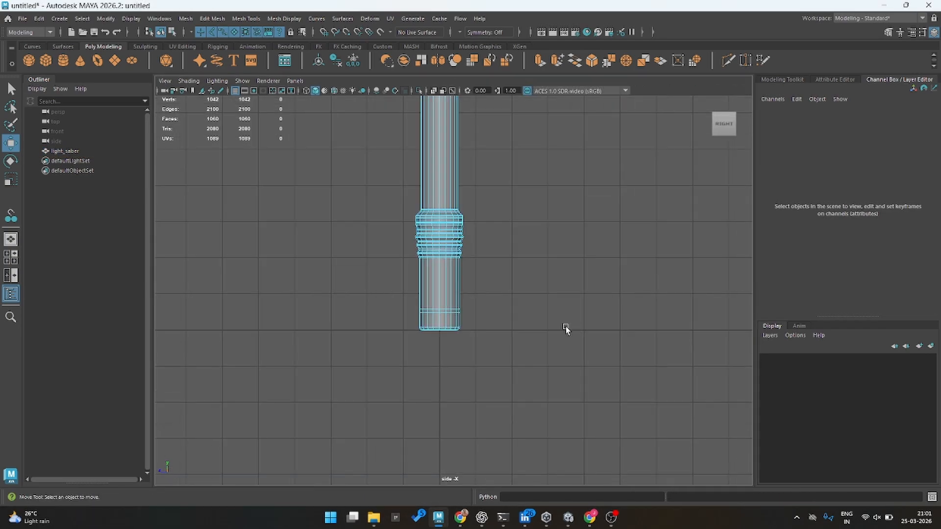
key("f")
left_click_drag(443, 116, 566, 341)
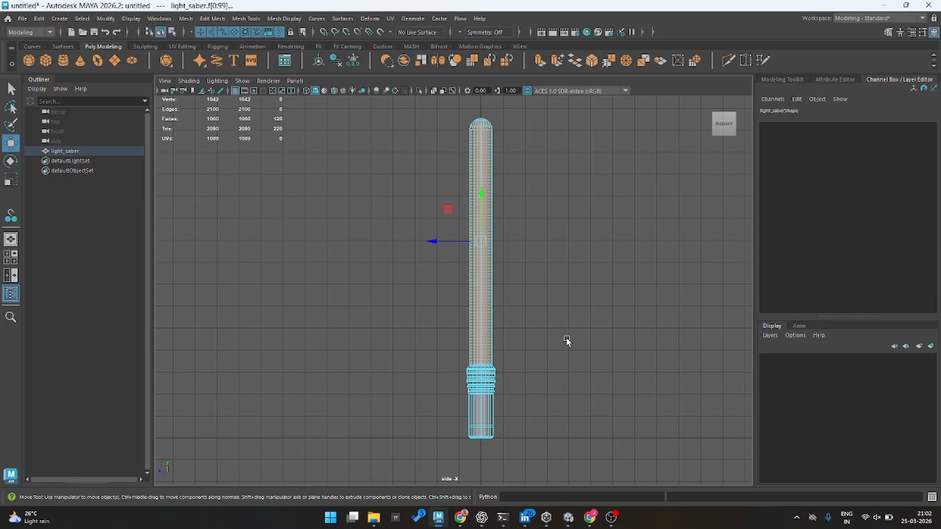
Check the face selection in the perspective view and assign a new Phong material to the blade faces
key("space")
key("space")
left_click_drag(451, 140, 410, 219, "alt")
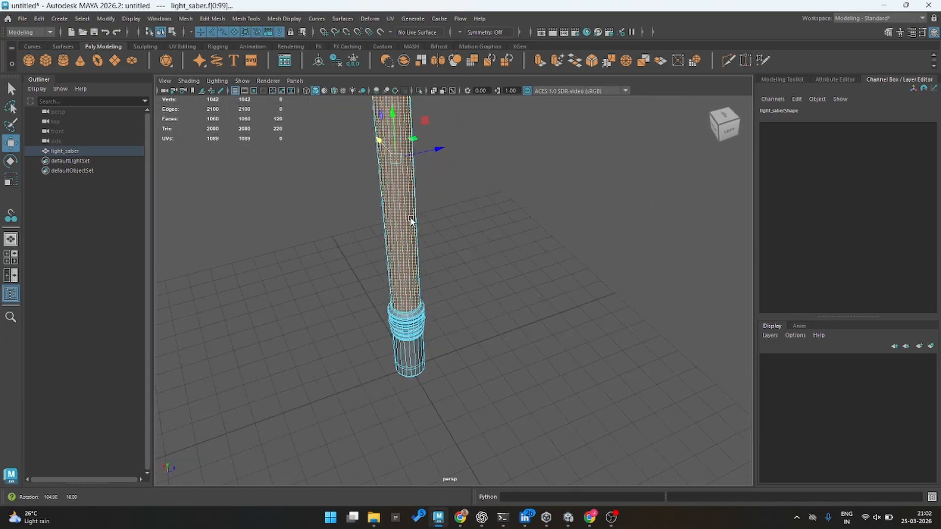
right_click_drag(411, 220, 510, 313, "alt")
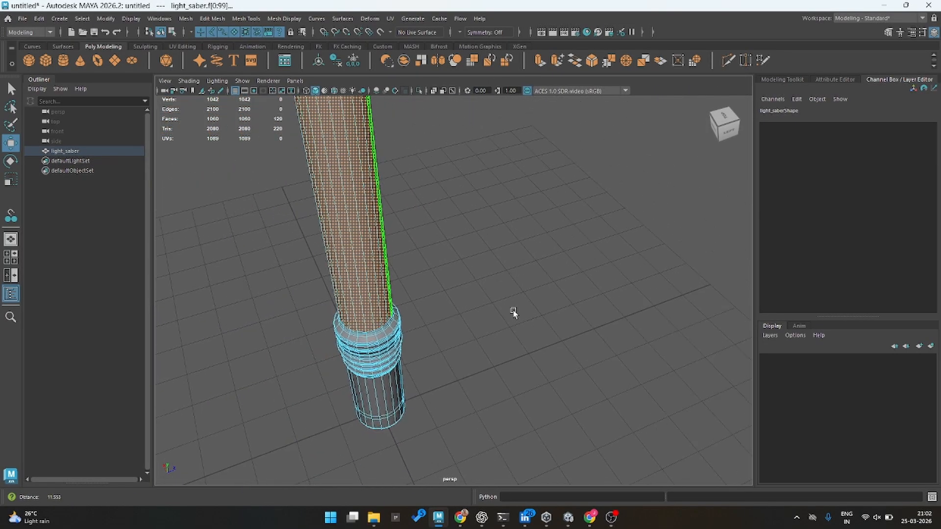
left_click_drag(510, 313, 444, 220, "alt")
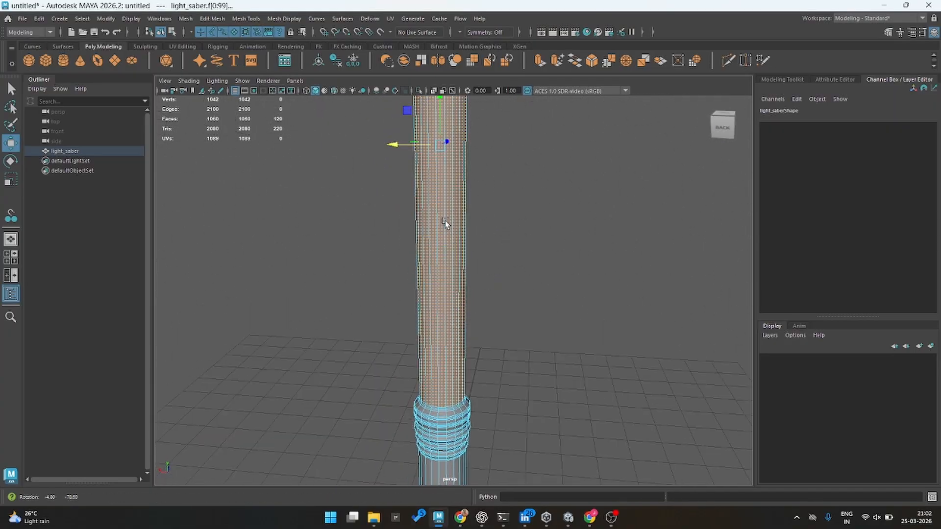
right_click(563, 171)
mouse_move(578, 423)
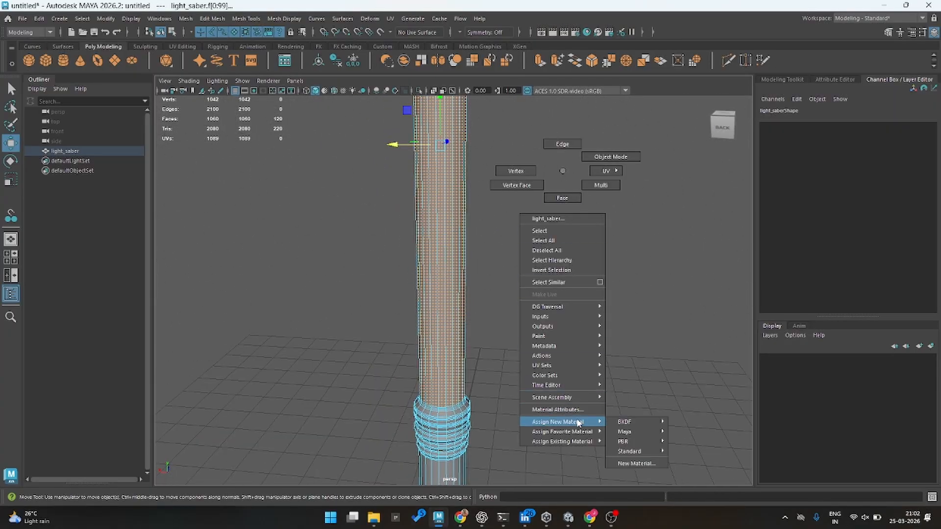
left_click(636, 463)
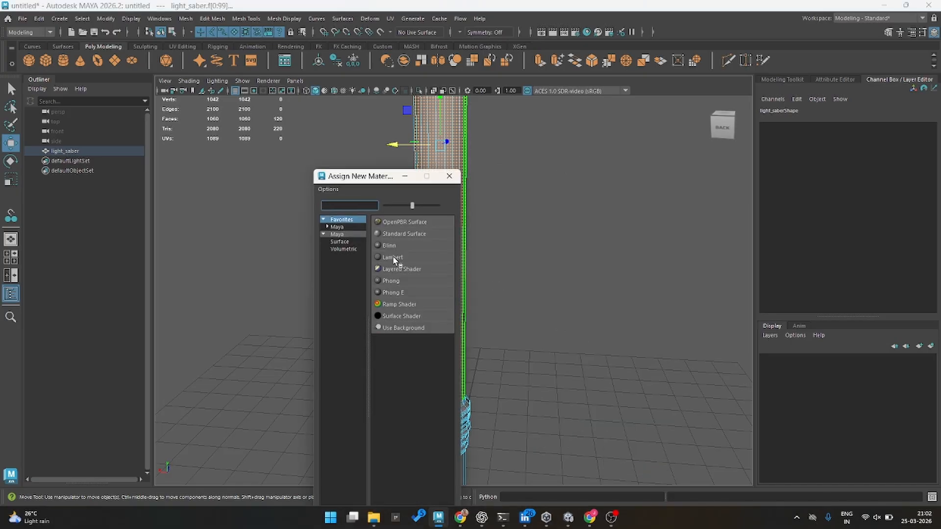
left_click(394, 280)
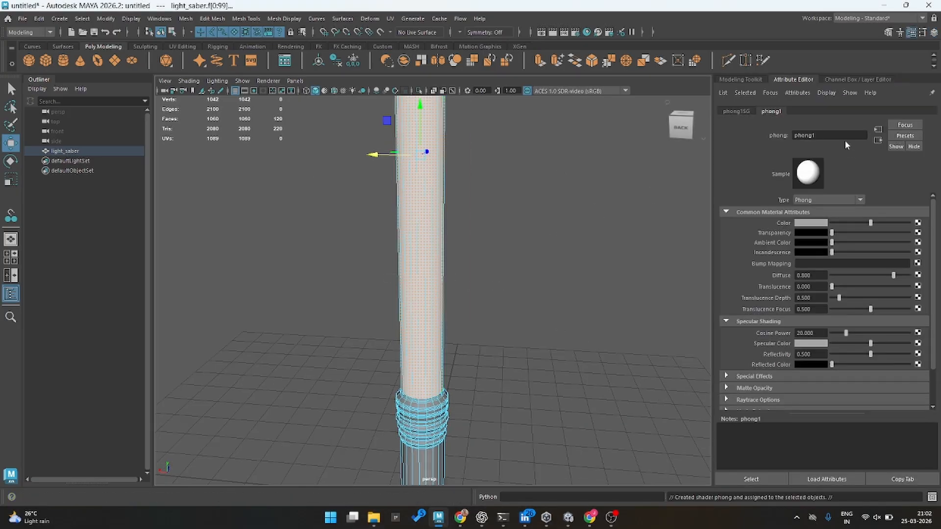
Rename the blade's new Phong material as light
left_click_drag(834, 137, 785, 144)
key("Return")
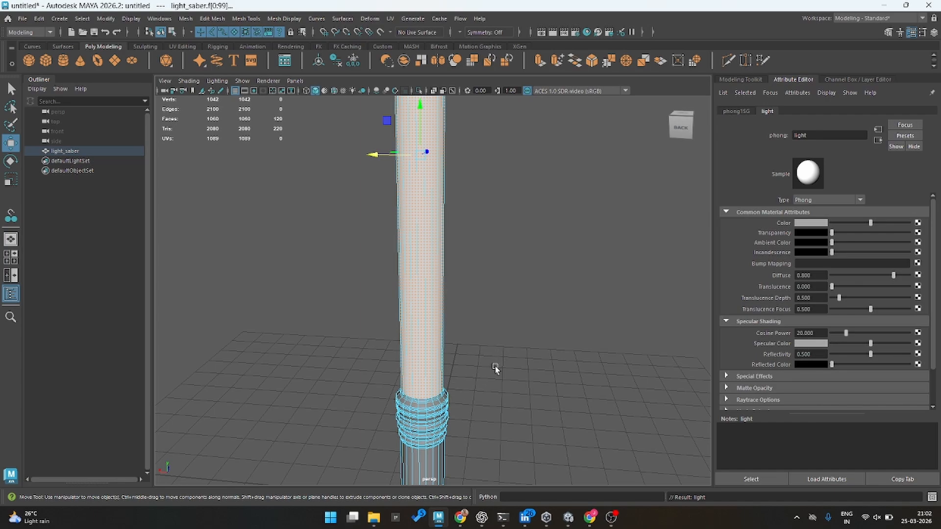
In the side view, clear the blade selection and select the handle faces from the ridged collar down to the base
key("space")
key("space")
scroll(516, 322, "up", 4)
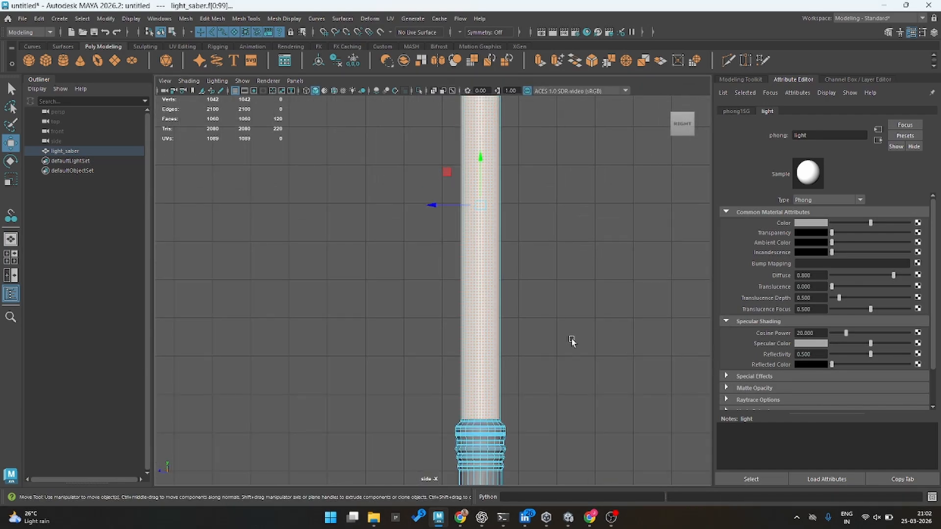
middle_click_drag(571, 338, 546, 194, "alt")
right_click_drag(591, 232, 678, 271, "alt")
middle_click_drag(677, 270, 667, 209, "alt")
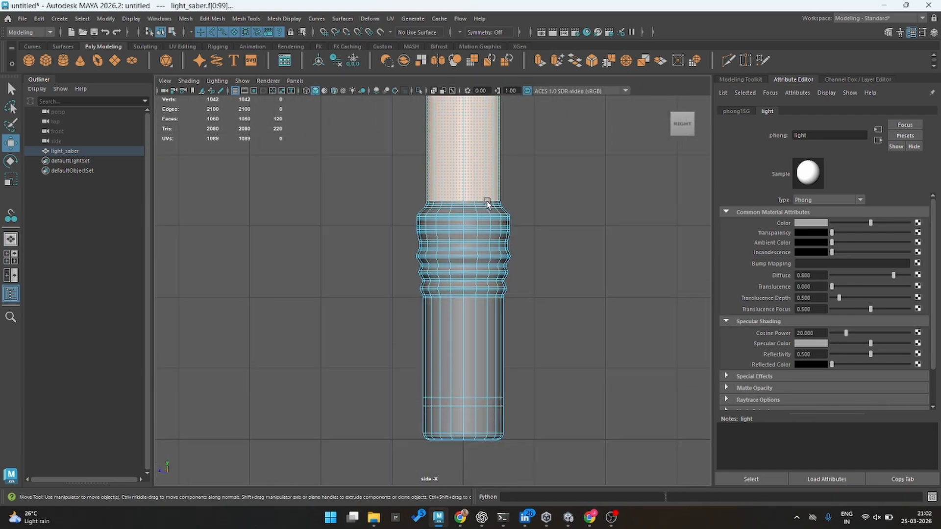
left_click(590, 185)
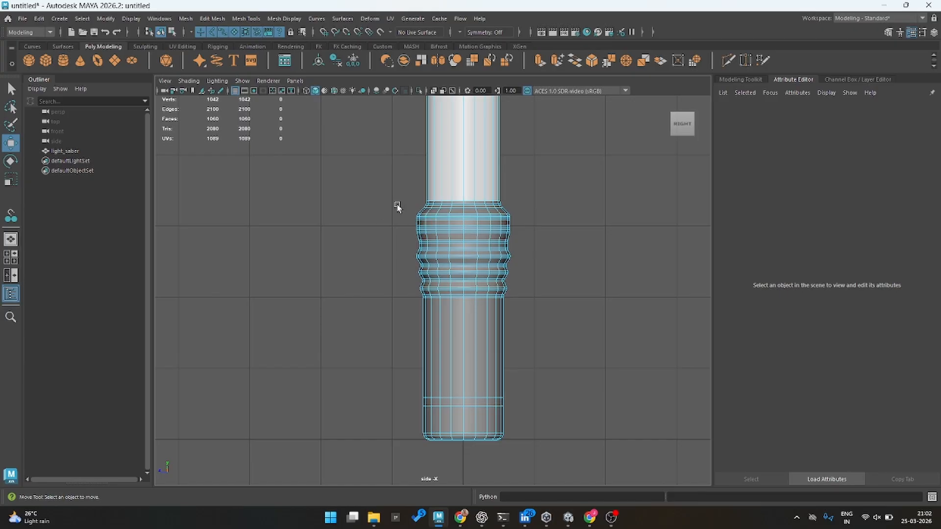
left_click_drag(397, 207, 541, 431)
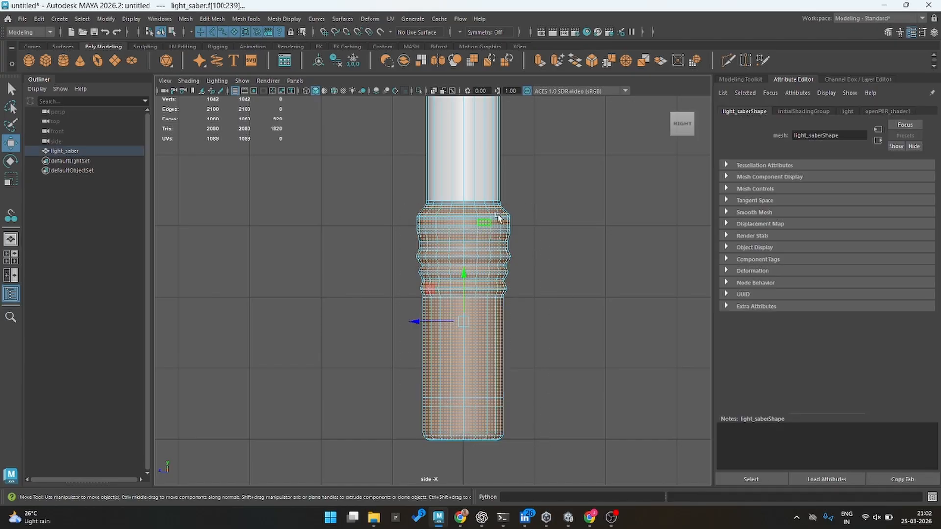
Add the thin ring of faces between the blade and the collar to the handle face selection
scroll(434, 208, "up", 1)
right_click_drag(484, 168, 652, 247, "alt")
middle_click_drag(564, 178, 453, 374, "alt")
right_click_drag(458, 316, 654, 387, "alt")
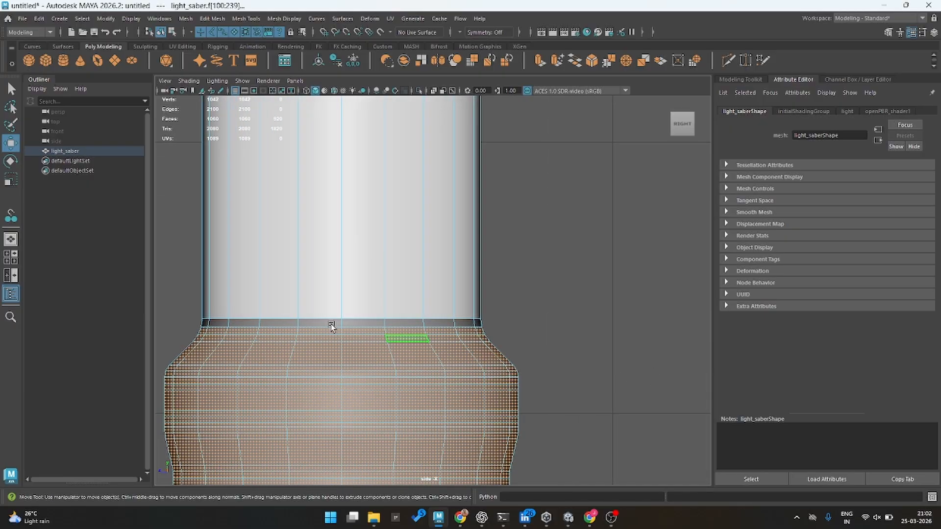
left_click_drag(189, 322, 506, 324)
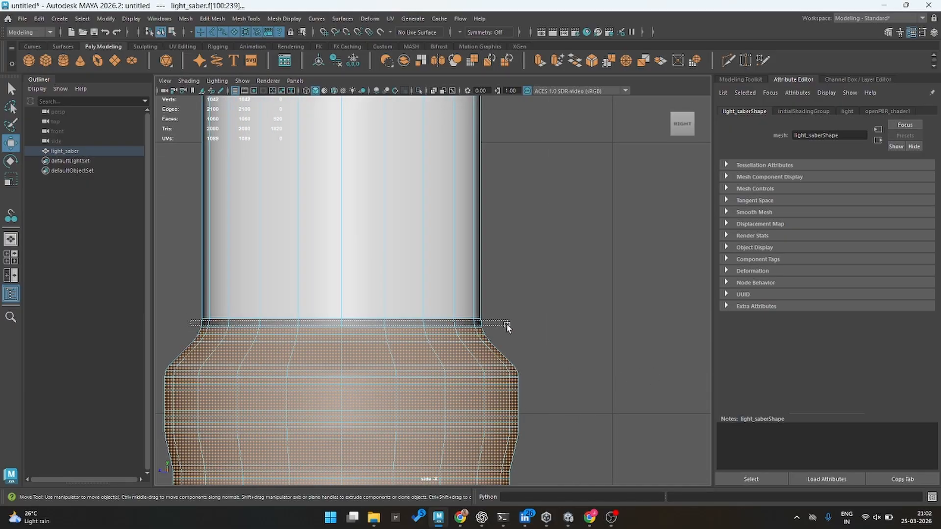
Check the handle selection in the perspective view and assign a new Lambert material to those faces
scroll(521, 263, "down", 5)
key("space")
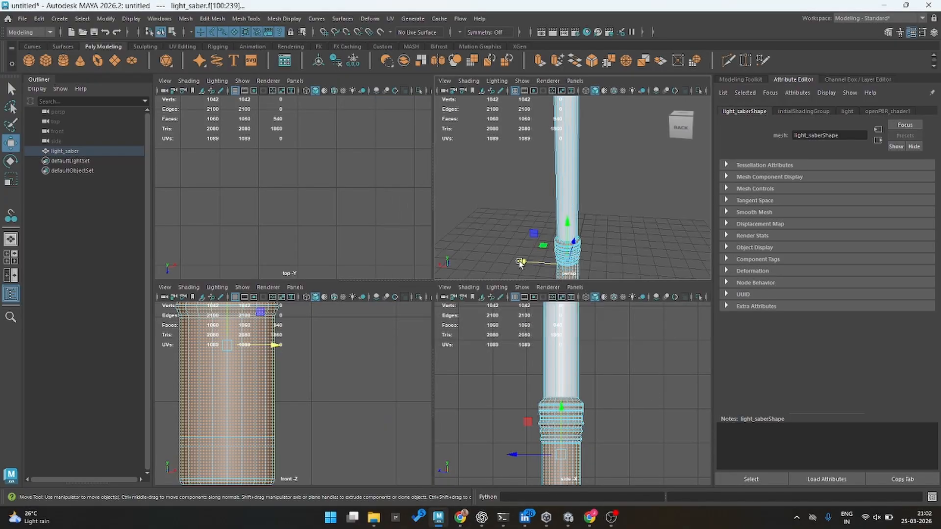
key("space")
left_click_drag(441, 257, 472, 290, "alt")
middle_click_drag(472, 290, 432, 140, "alt")
left_click_drag(431, 139, 301, 307, "alt")
right_click_drag(520, 257, 594, 495)
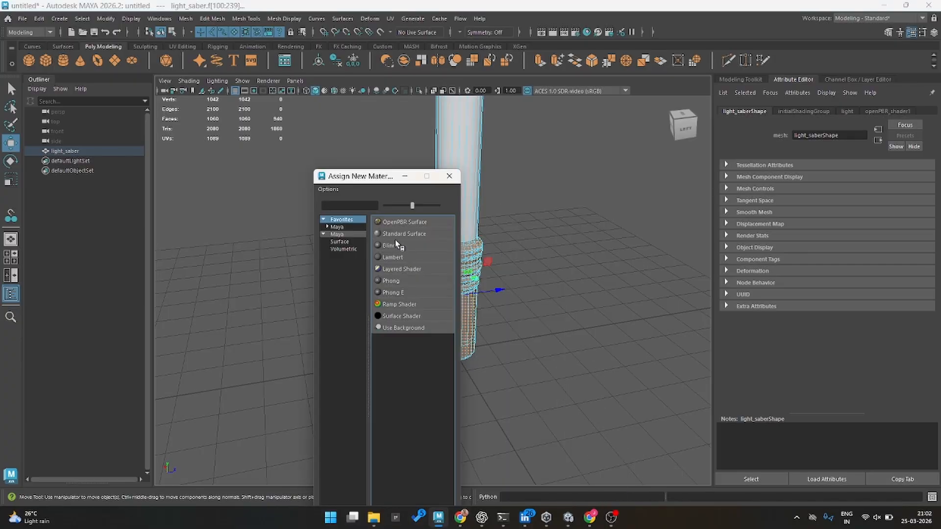
left_click(393, 256)
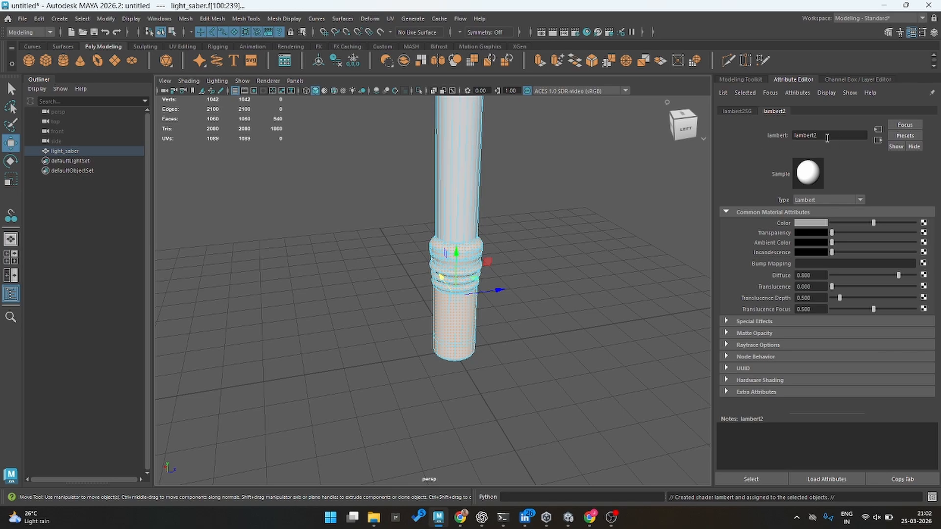
Rename the handle's Lambert material as rubber and return to object mode with nothing selected
left_click(827, 137)
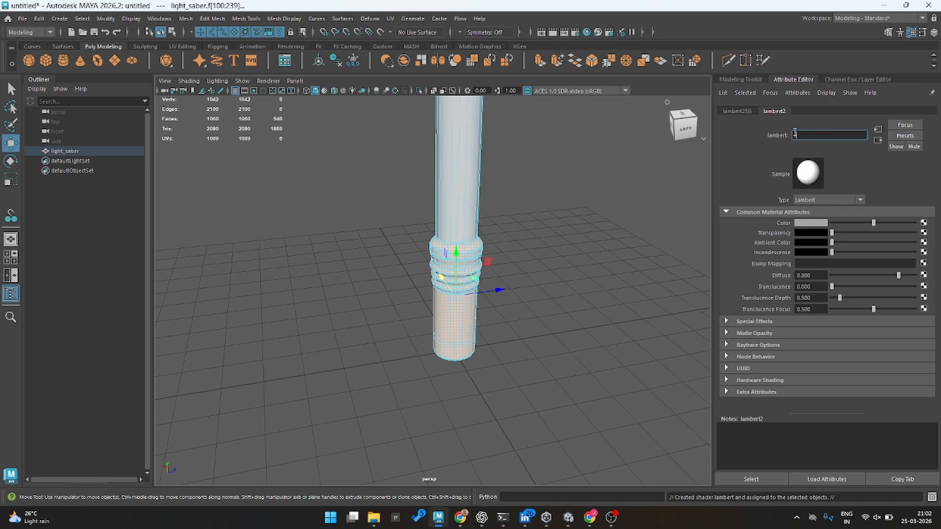
type("rubber")
key("Return")
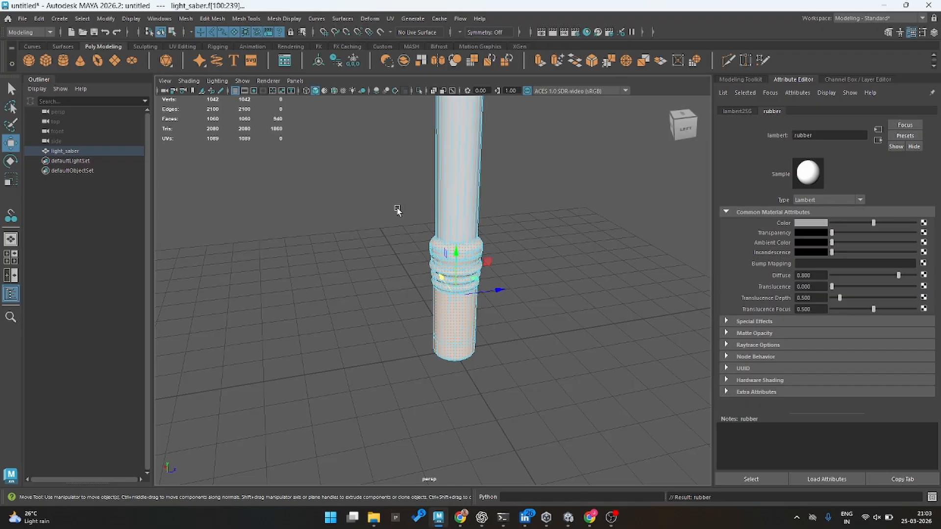
right_click_drag(398, 207, 533, 165)
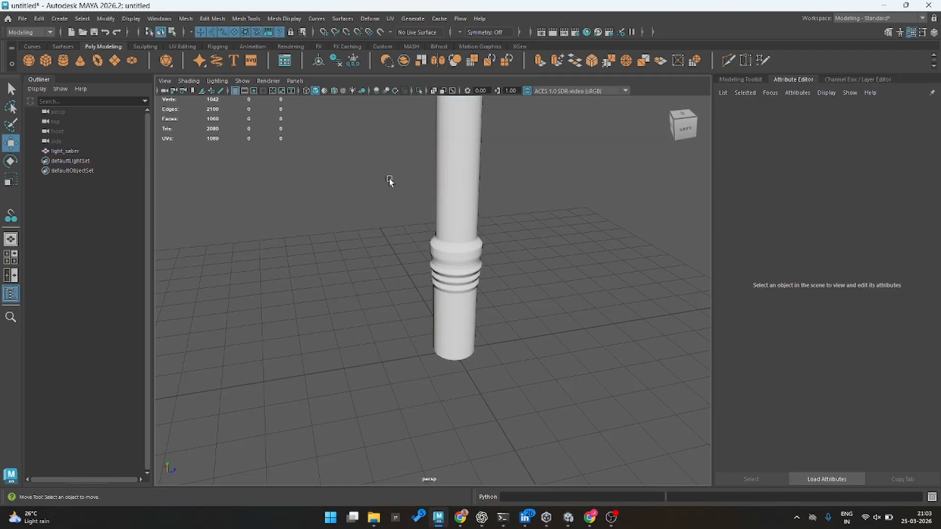
left_click_drag(389, 181, 353, 201, "alt")
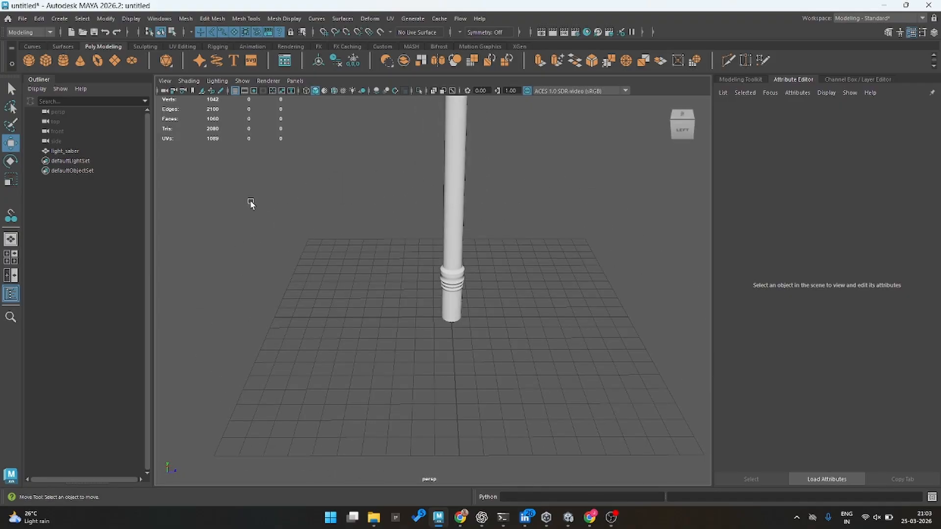
Group the light_saber object and name the new group light_saber
left_click(96, 150)
key("ctrl+g")
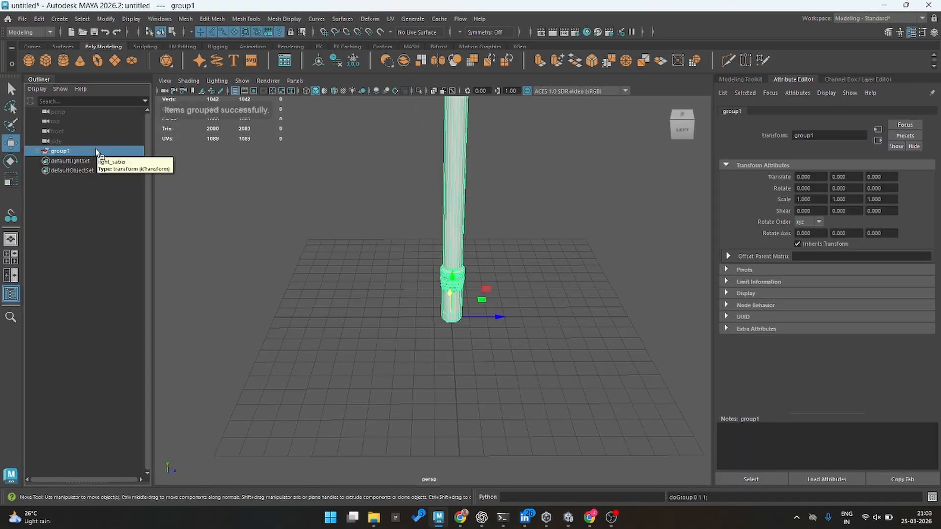
double_click(61, 151)
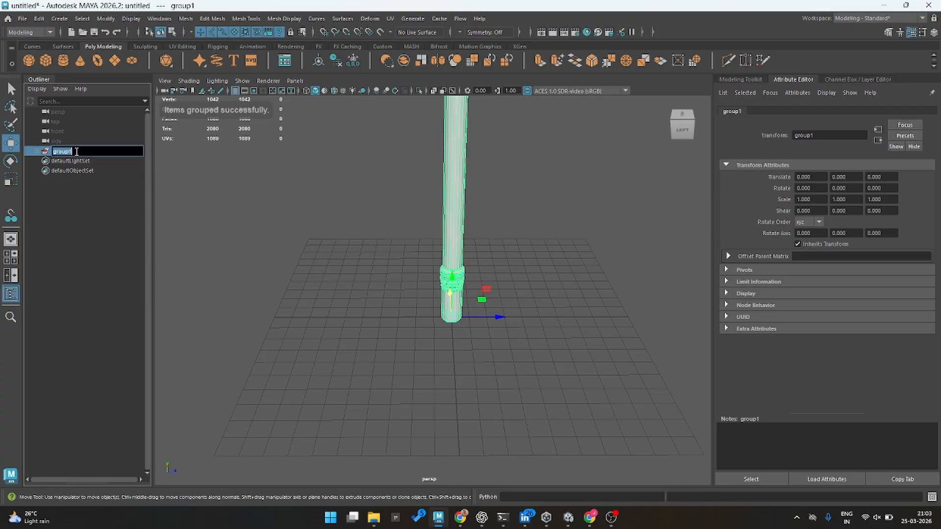
type("light_sab")
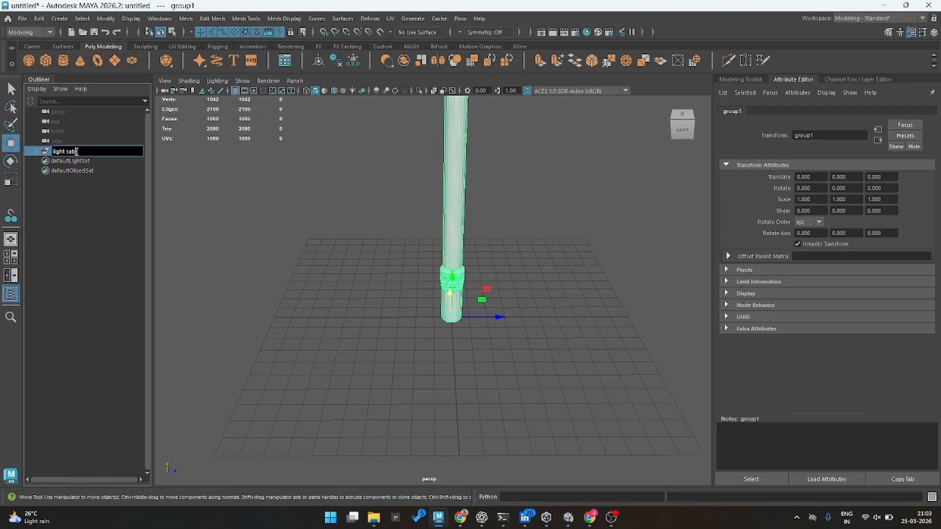
type("er")
key("Return")
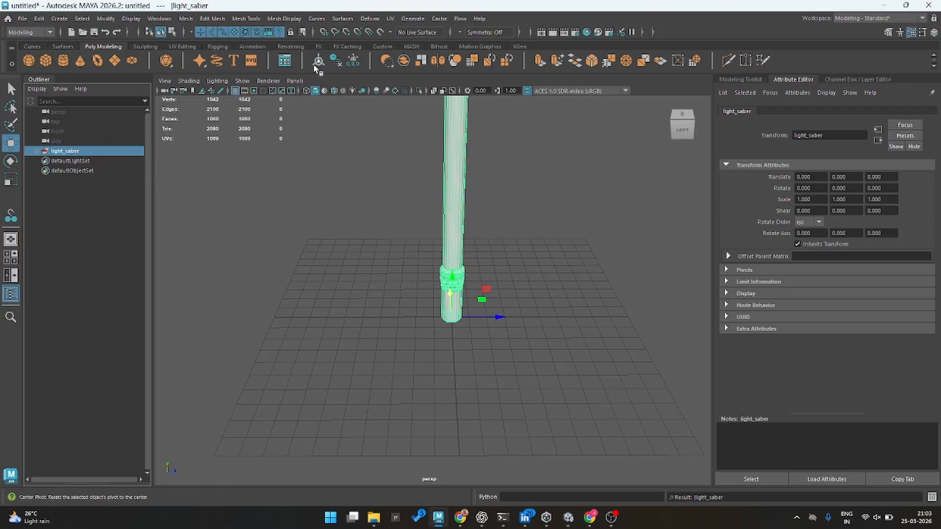
Center the light_saber group's pivot, delete its history, freeze its transformations, and deselect it
left_click(336, 61)
left_click(349, 65)
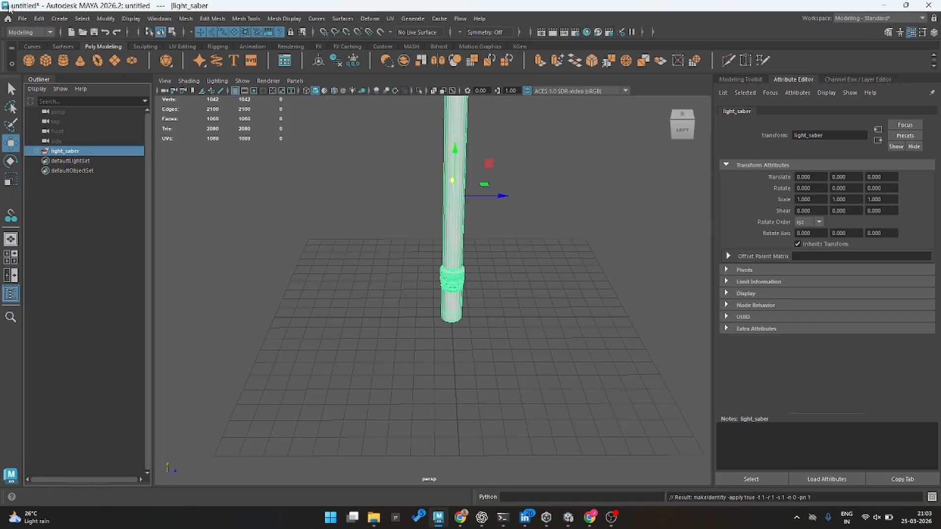
left_click(23, 18)
left_click(292, 180)
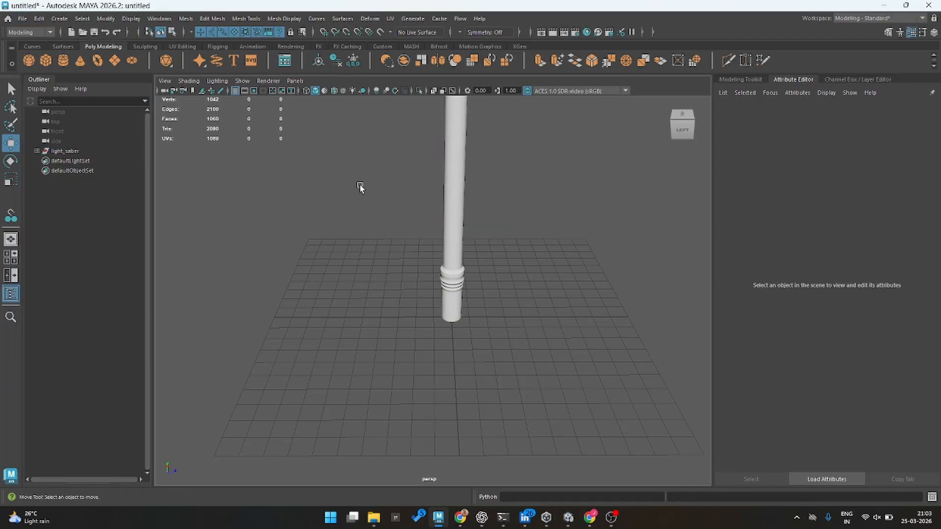
Rotate the lightsaber mesh from upright to a diagonal tilt and deselect it to view the whole model
scroll(427, 183, "down", 5)
left_click_drag(428, 183, 401, 158, "alt")
left_click(452, 205)
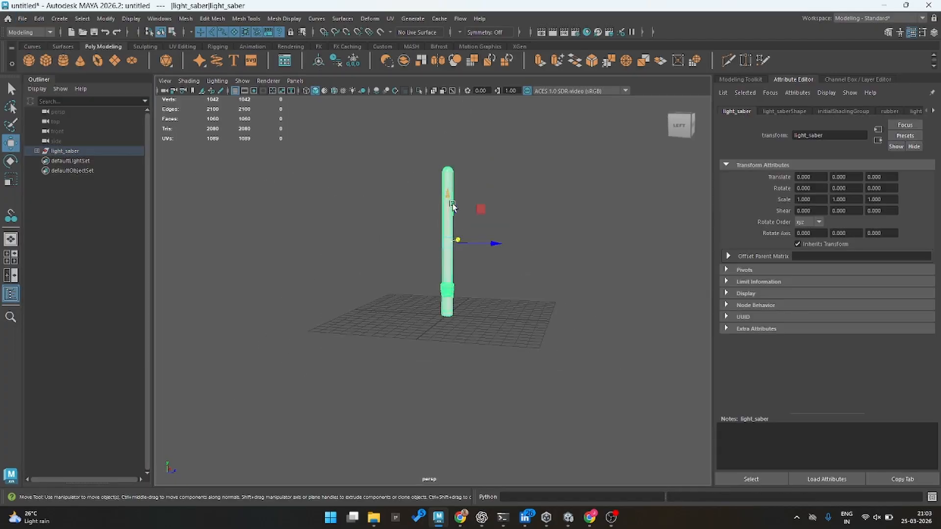
key("e")
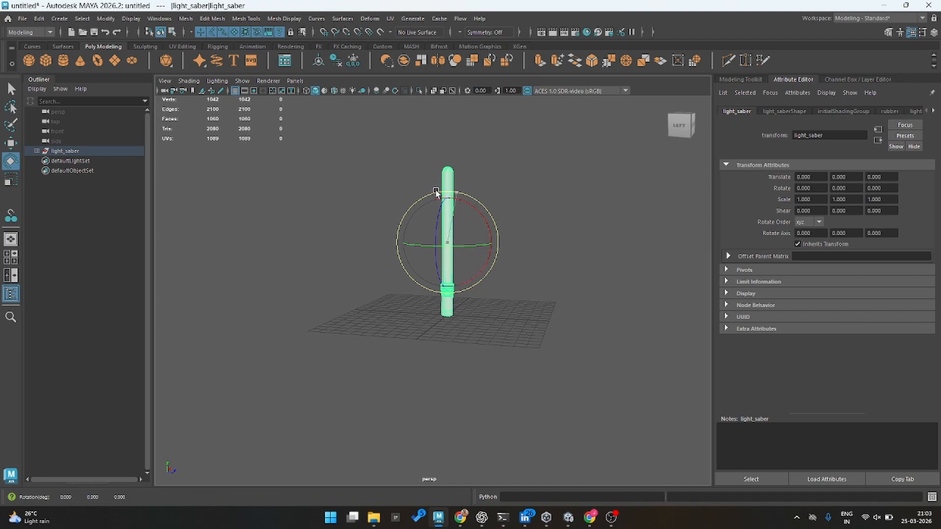
left_click_drag(455, 196, 387, 187)
left_click(473, 197)
scroll(541, 208, "up", 5)
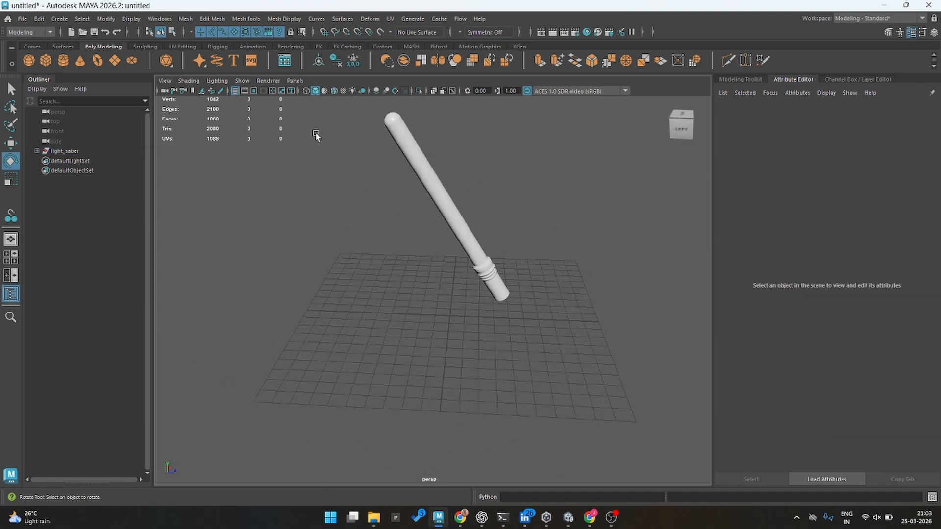